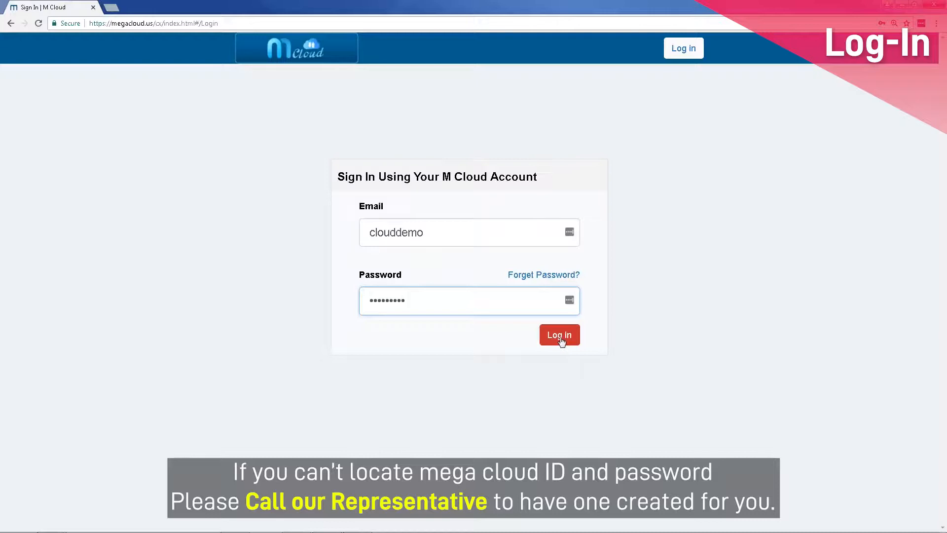
Step: Sign in with the filled-in account credentials, expand the navigation labels, and start a new campaign
{"action": "left_click", "coordinate": [560, 337]}
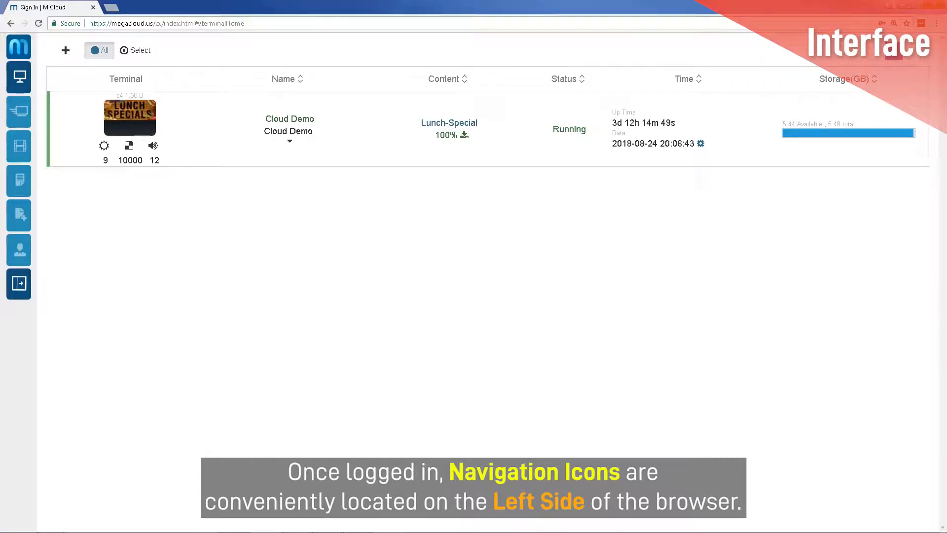
{"action": "left_click", "coordinate": [19, 283]}
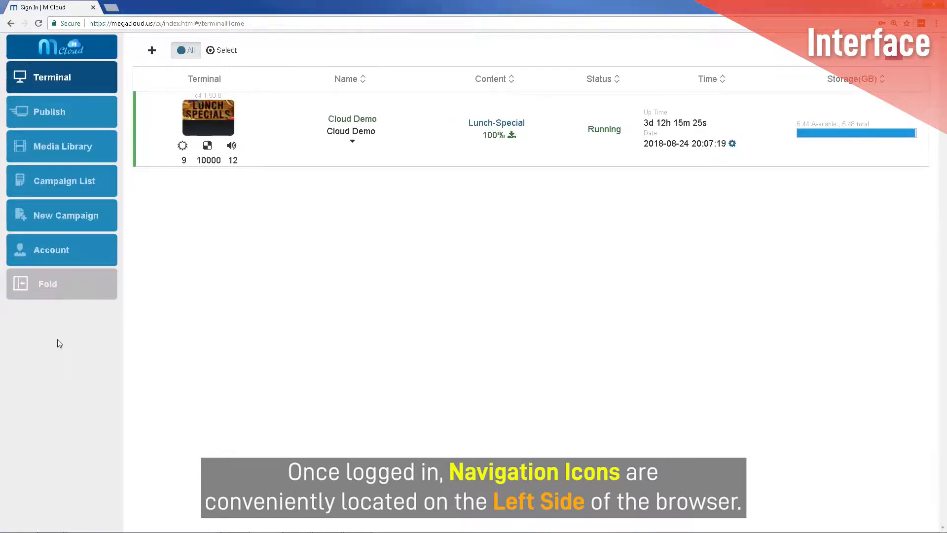
{"action": "left_click", "coordinate": [89, 217]}
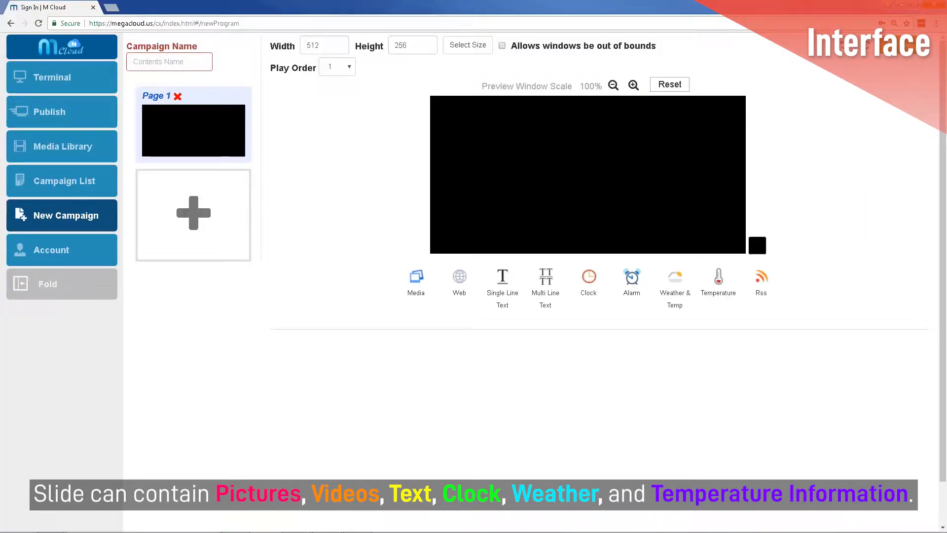
Step: Add three blank pages to the campaign after page 1
{"action": "left_click", "coordinate": [200, 210]}
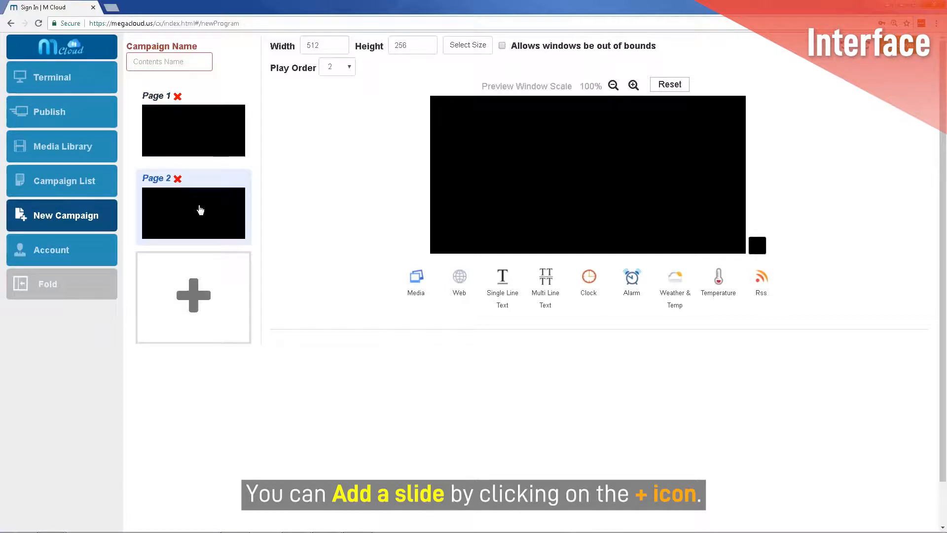
{"action": "left_click", "coordinate": [197, 292]}
{"action": "left_click", "coordinate": [200, 363]}
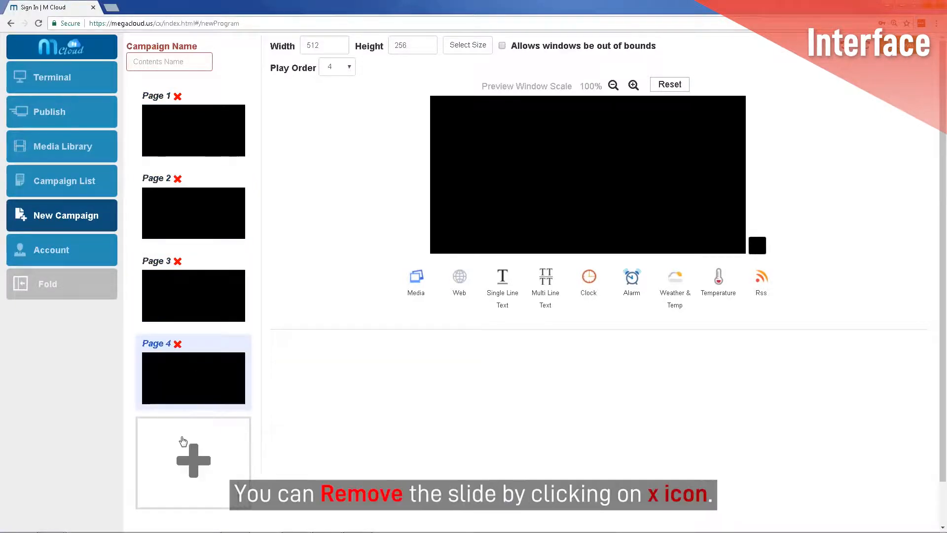
Step: Remove pages 4, 3 and 2 from the campaign, leaving only page 1
{"action": "left_click", "coordinate": [177, 343]}
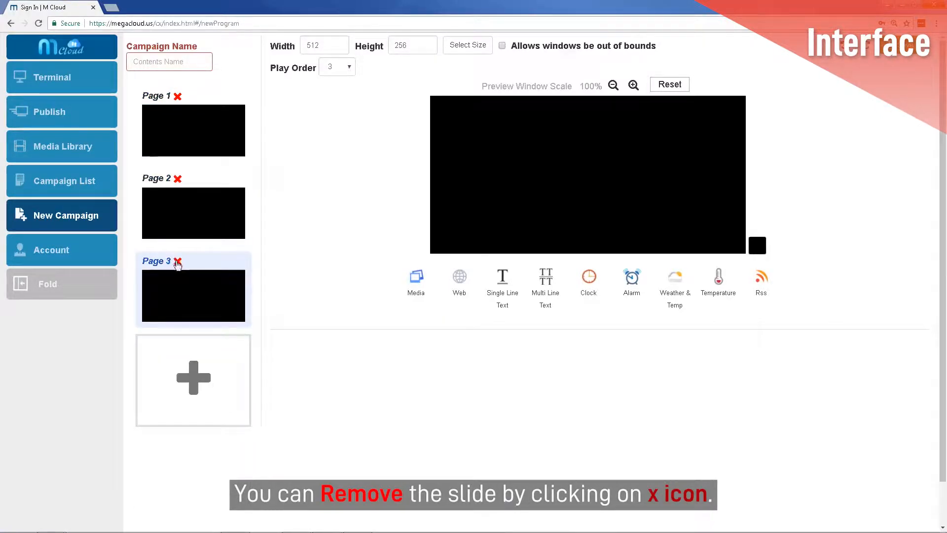
{"action": "left_click", "coordinate": [178, 261]}
{"action": "left_click", "coordinate": [177, 179]}
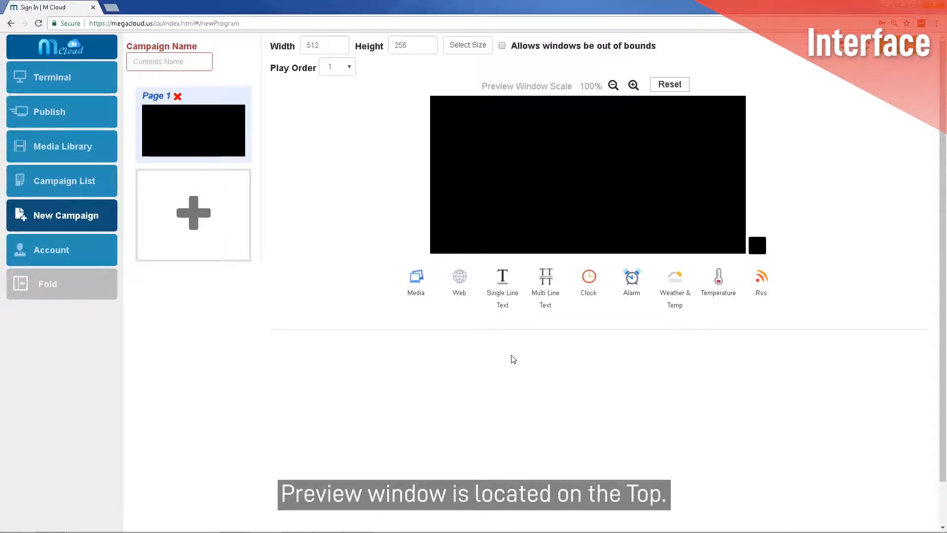
Step: Zoom the preview window in and back out, and reset its scale to 100%
{"action": "left_click", "coordinate": [631, 86]}
{"action": "left_click", "coordinate": [631, 85]}
{"action": "left_click", "coordinate": [633, 86]}
{"action": "left_click", "coordinate": [632, 86]}
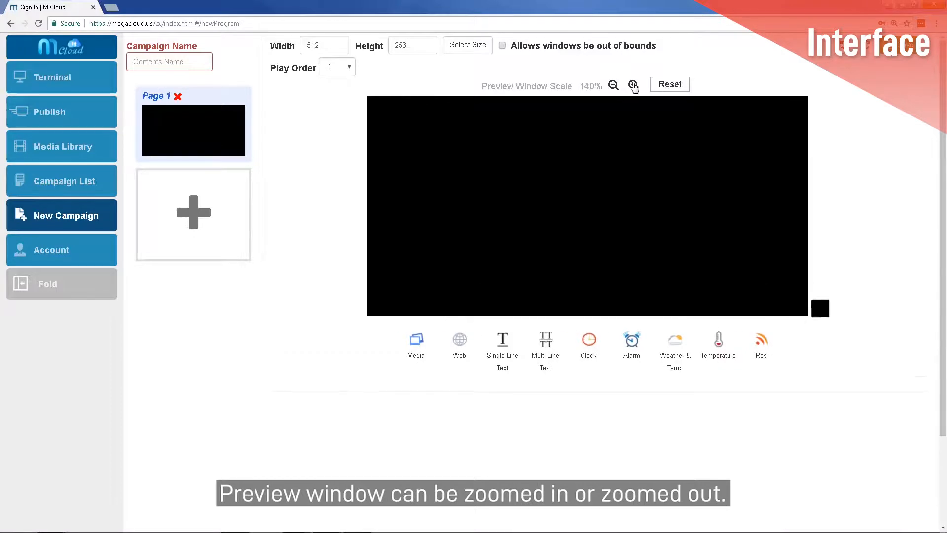
{"action": "left_click", "coordinate": [633, 87]}
{"action": "left_click", "coordinate": [634, 86]}
{"action": "left_click", "coordinate": [634, 86]}
{"action": "left_click", "coordinate": [613, 86]}
{"action": "left_click", "coordinate": [613, 85]}
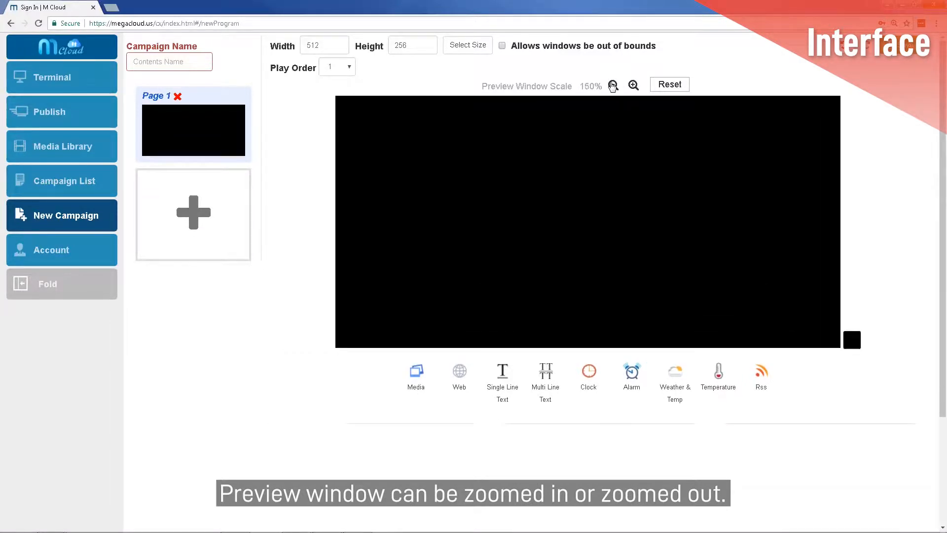
{"action": "left_click", "coordinate": [613, 85]}
{"action": "left_click", "coordinate": [612, 87]}
{"action": "left_click", "coordinate": [612, 86]}
{"action": "left_click", "coordinate": [670, 85]}
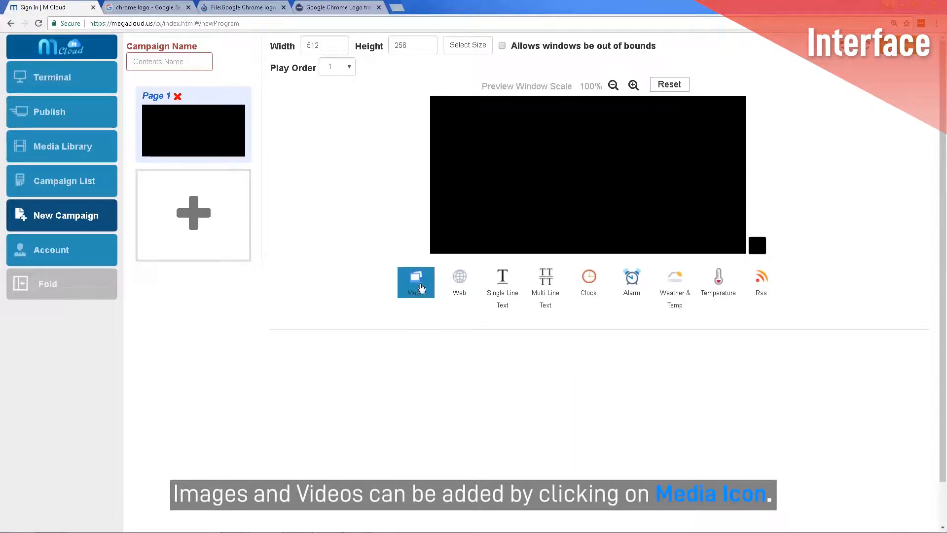
Step: Add a media window to page 1, search the library for "facebook", and insert the "Find us on facebook" image
{"action": "left_click", "coordinate": [421, 288]}
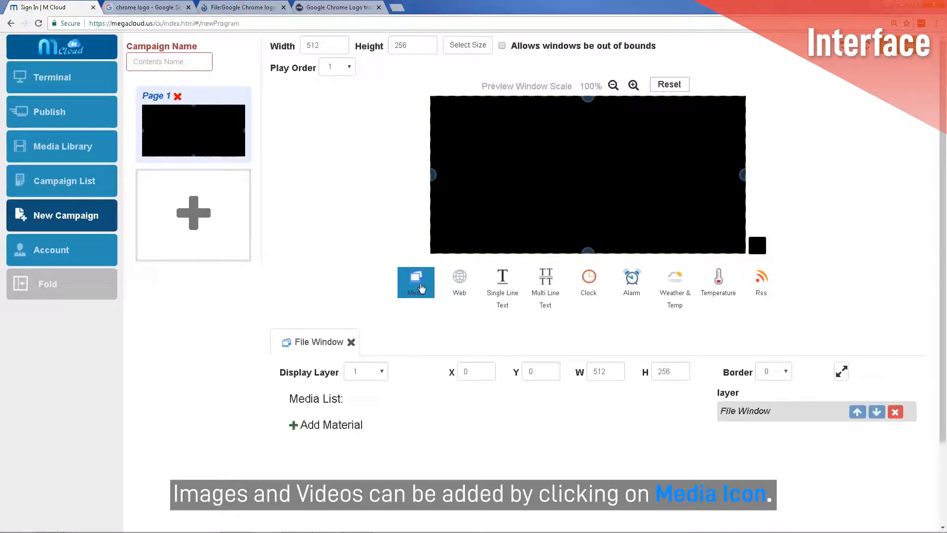
{"action": "left_click", "coordinate": [344, 426]}
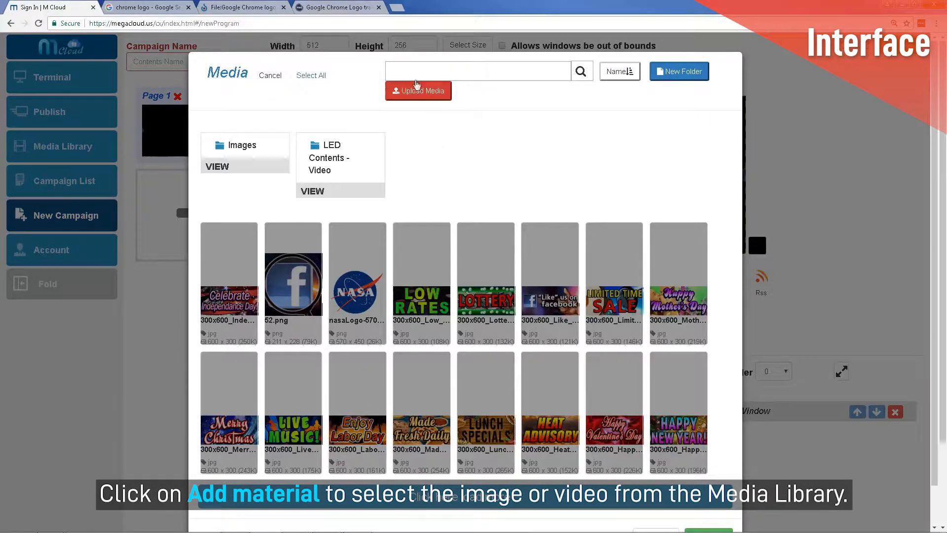
{"action": "left_click", "coordinate": [418, 79]}
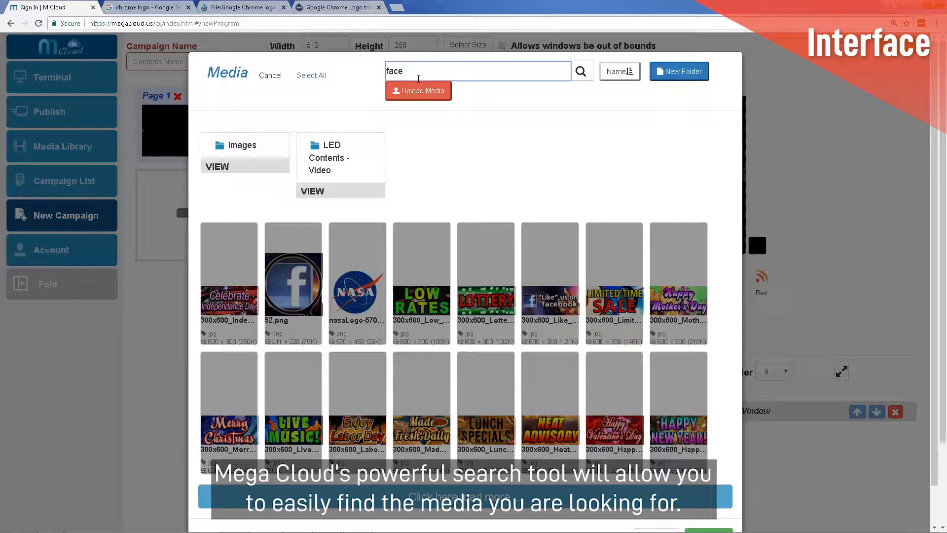
{"action": "key", "text": "Return"}
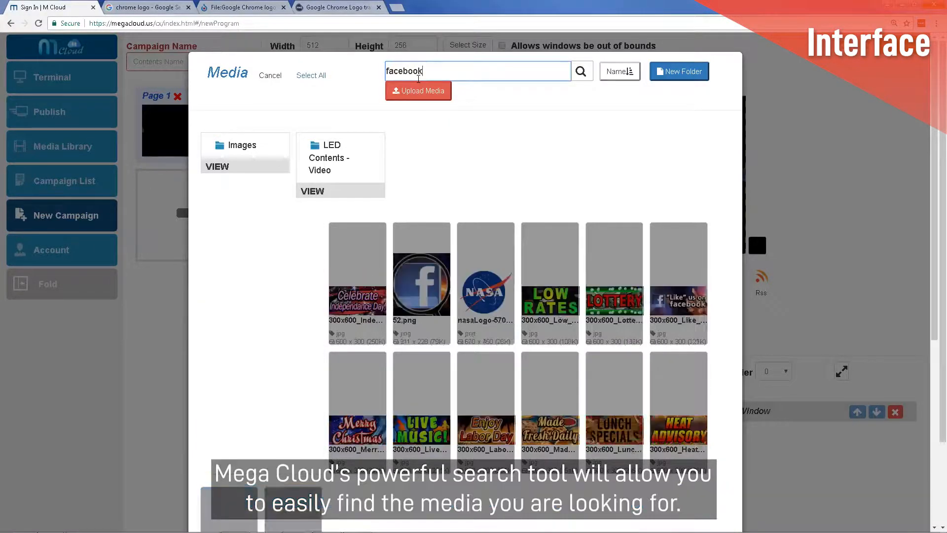
{"action": "left_click", "coordinate": [309, 294]}
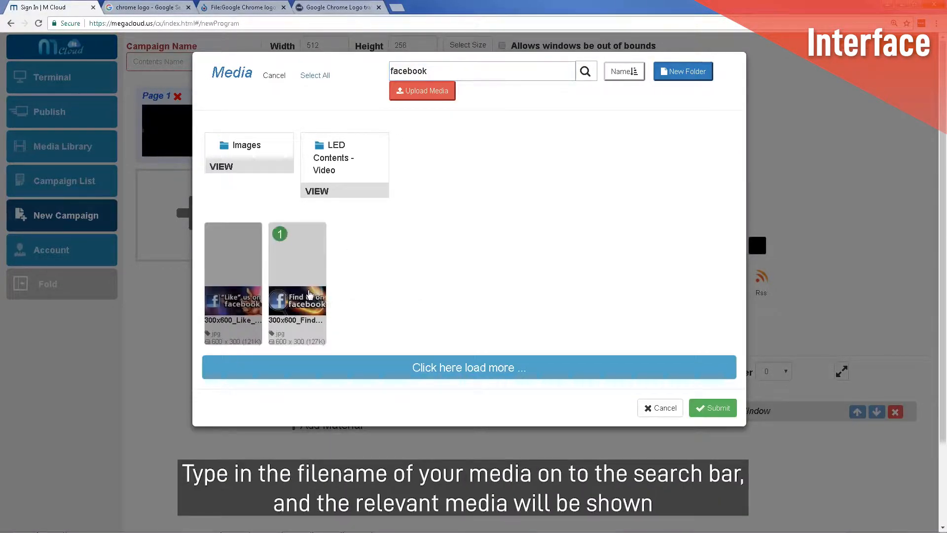
{"action": "left_click", "coordinate": [711, 409]}
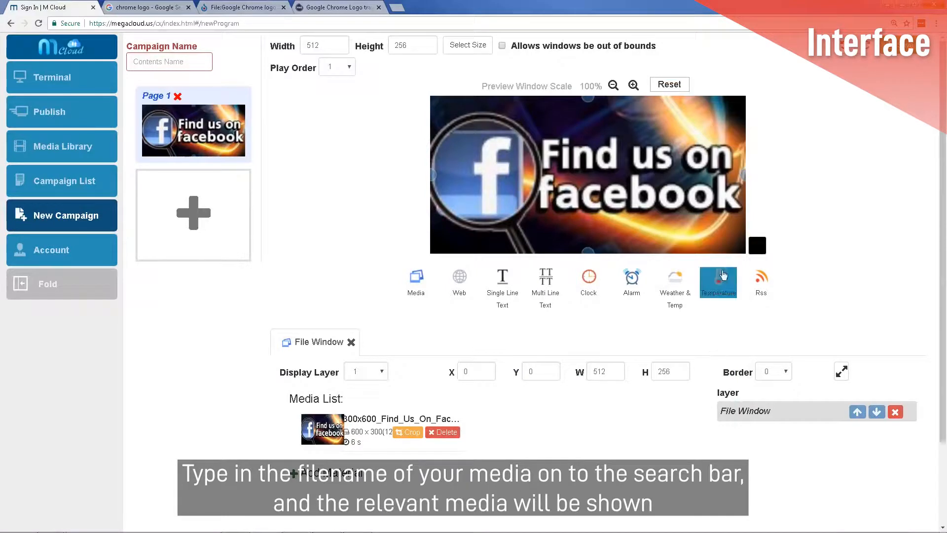
Step: Shrink the Facebook image window to about 195 by 111 at about X 23, Y 43, and maximize it to fill the slide
{"action": "left_click_drag", "start_coordinate": [742, 175], "coordinate": [551, 175]}
{"action": "left_click_drag", "start_coordinate": [492, 252], "coordinate": [491, 164]}
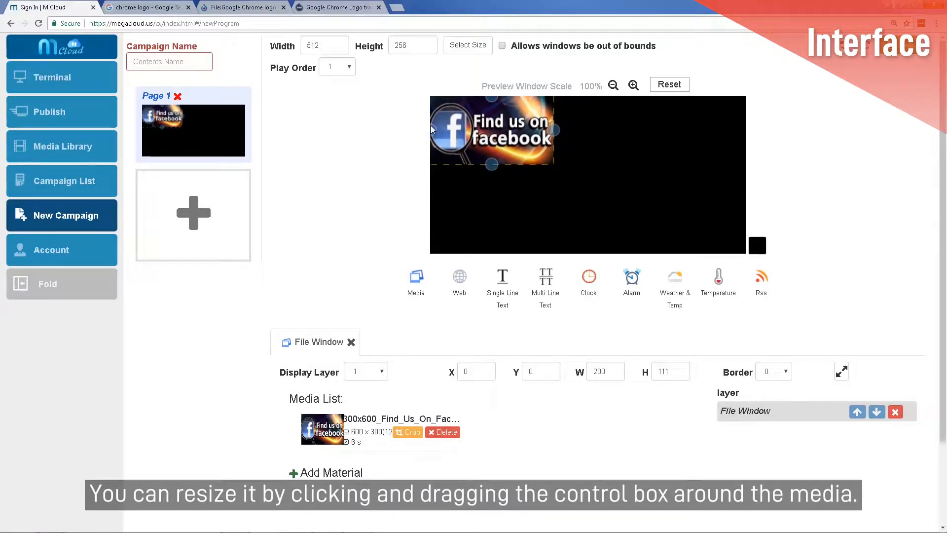
{"action": "left_click_drag", "start_coordinate": [432, 129], "coordinate": [444, 157]}
{"action": "left_click_drag", "start_coordinate": [564, 158], "coordinate": [622, 157]}
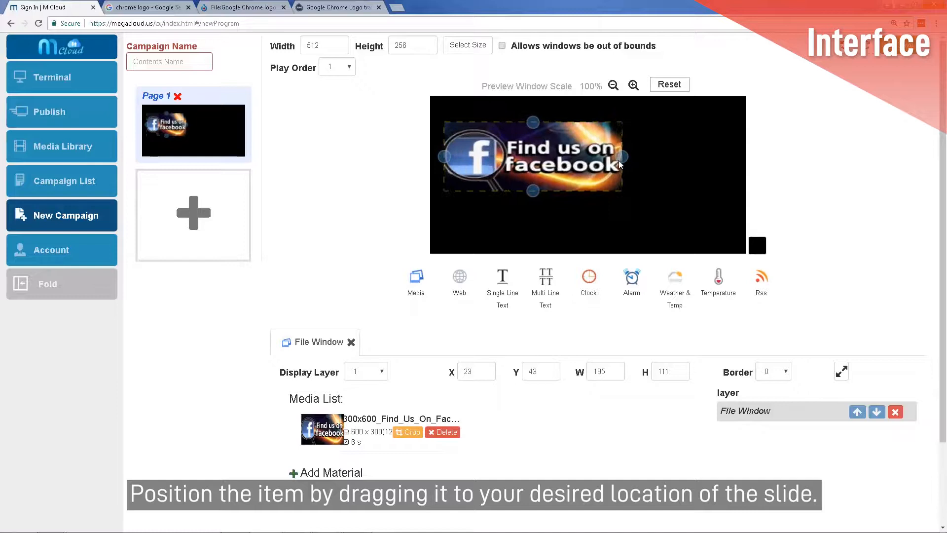
{"action": "left_click", "coordinate": [841, 372]}
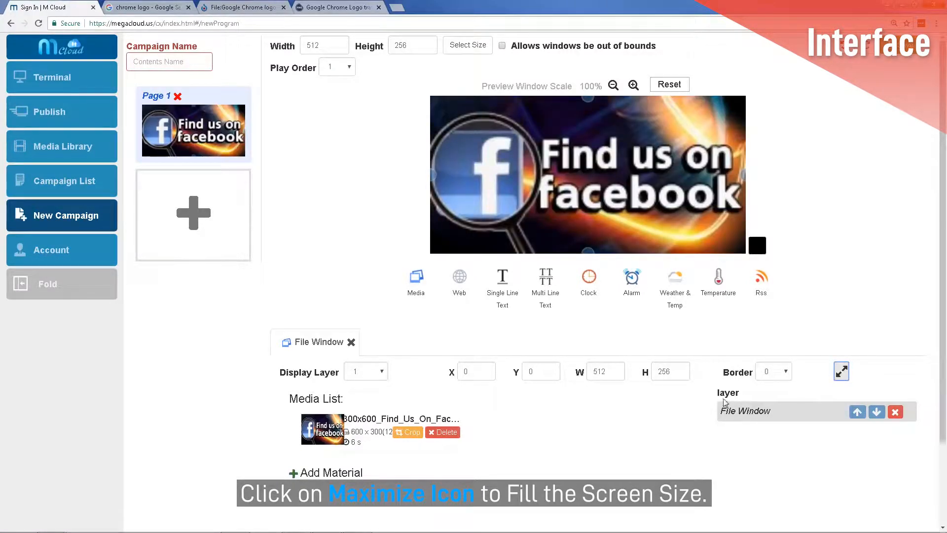
Step: Crop the Facebook image to the "f" logo area only
{"action": "left_click", "coordinate": [408, 432]}
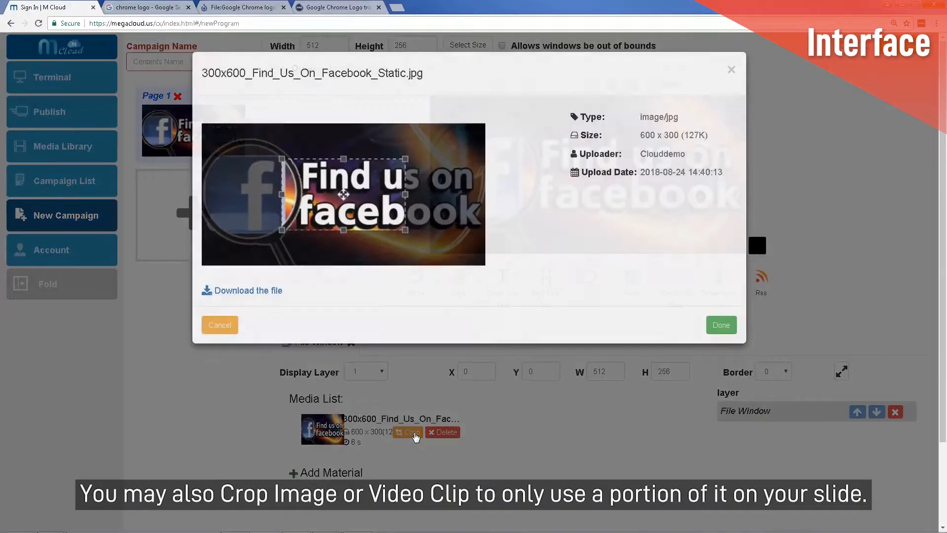
{"action": "left_click_drag", "start_coordinate": [352, 181], "coordinate": [275, 178]}
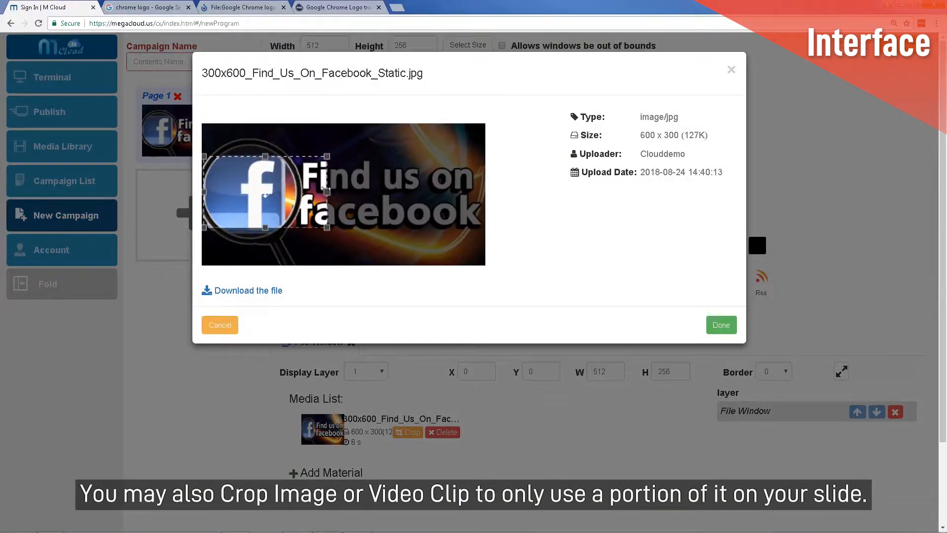
{"action": "left_click_drag", "start_coordinate": [327, 191], "coordinate": [286, 191]}
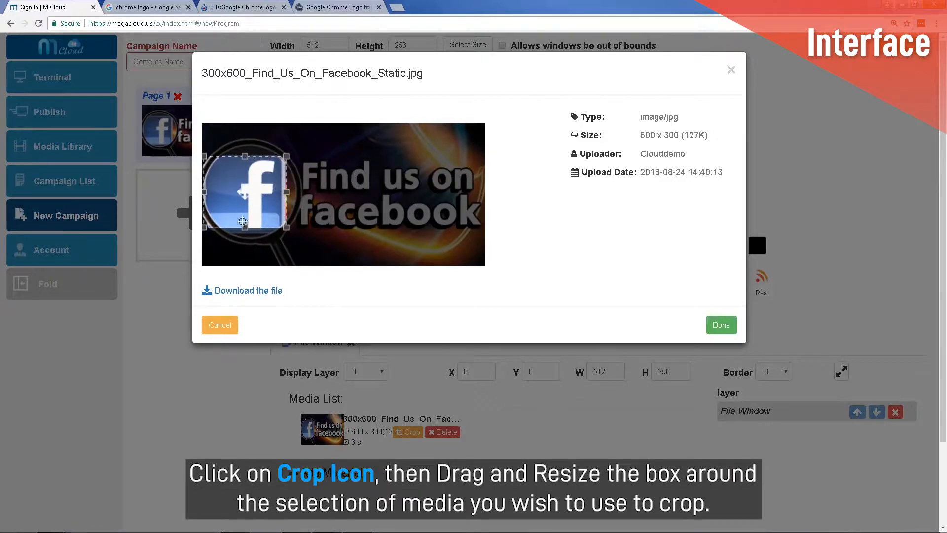
{"action": "left_click_drag", "start_coordinate": [243, 228], "coordinate": [243, 233]}
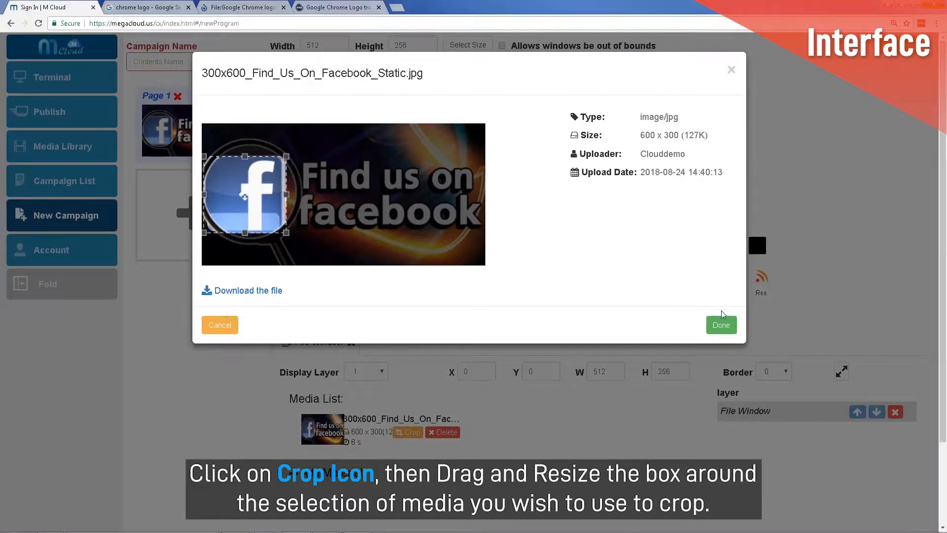
{"action": "left_click", "coordinate": [720, 324]}
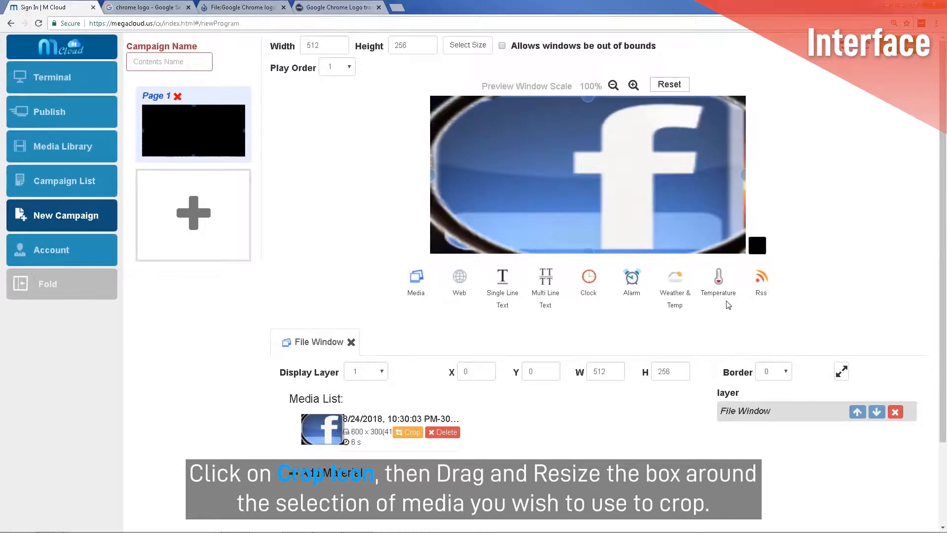
Step: Resize the cropped logo window to about 149 by 126 and position it at about X 31, Y 64
{"action": "left_click_drag", "start_coordinate": [742, 177], "coordinate": [548, 191]}
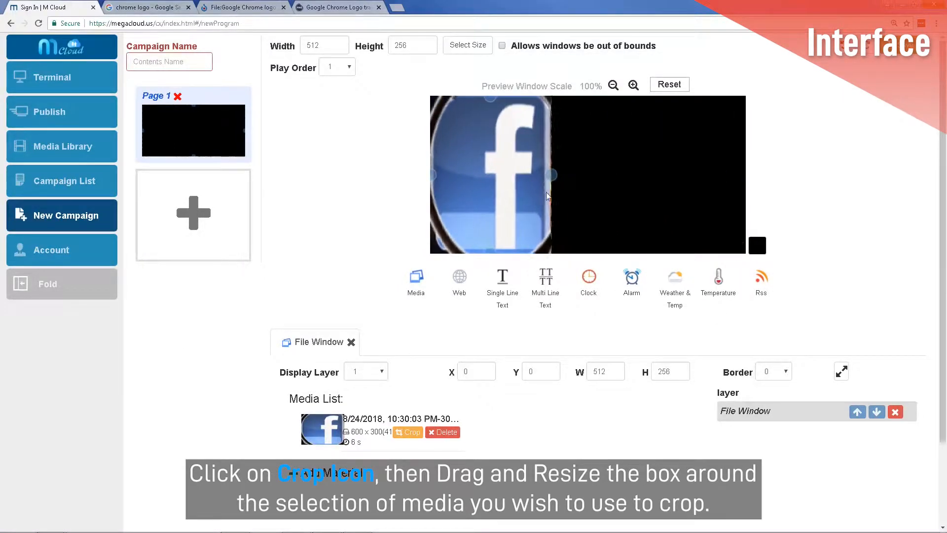
{"action": "left_click_drag", "start_coordinate": [490, 200], "coordinate": [489, 171]}
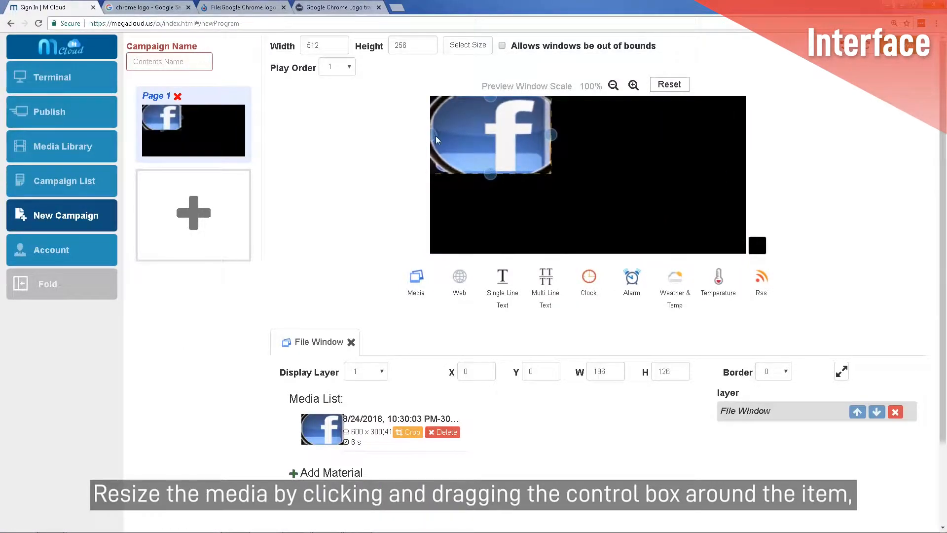
{"action": "left_click_drag", "start_coordinate": [435, 136], "coordinate": [463, 140]}
{"action": "left_click_drag", "start_coordinate": [524, 136], "coordinate": [516, 175]}
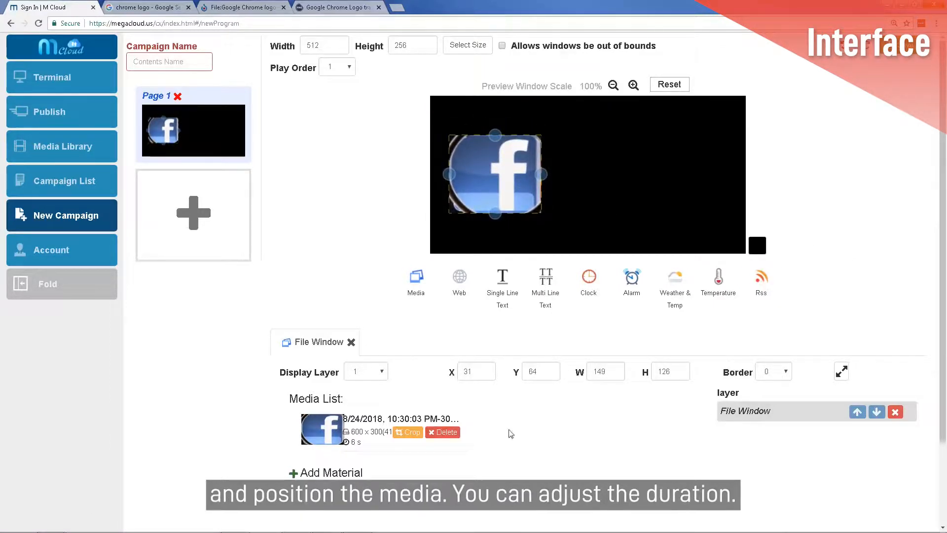
Step: Increase the play duration of the cropped logo image above its default of 6 seconds
{"action": "left_click", "coordinate": [383, 445]}
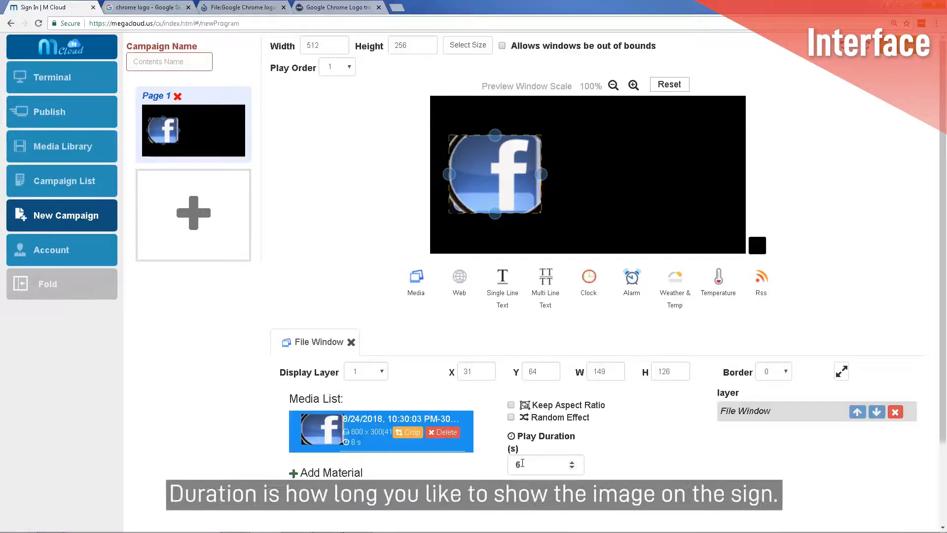
{"action": "left_click", "coordinate": [548, 495]}
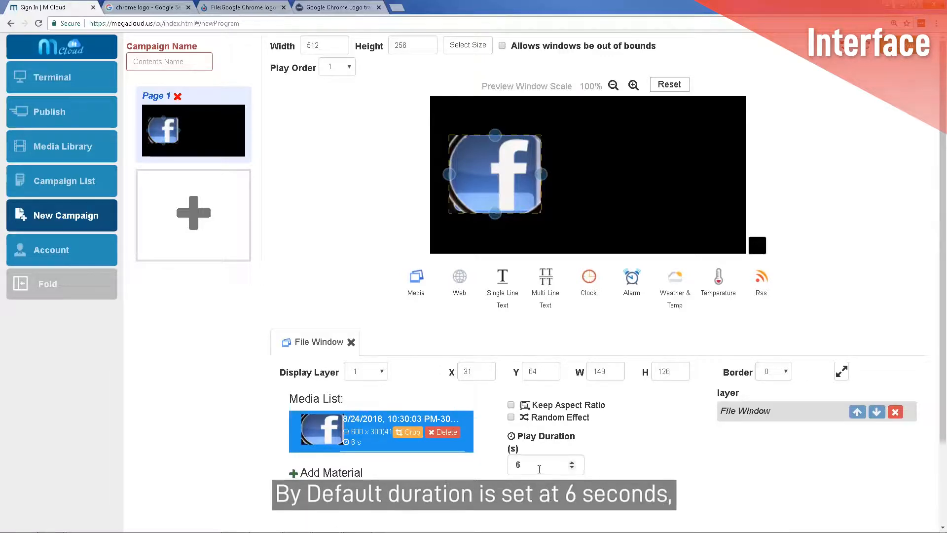
{"action": "left_click", "coordinate": [572, 462]}
{"action": "left_click", "coordinate": [571, 462]}
{"action": "left_click", "coordinate": [571, 463]}
{"action": "left_click", "coordinate": [571, 463]}
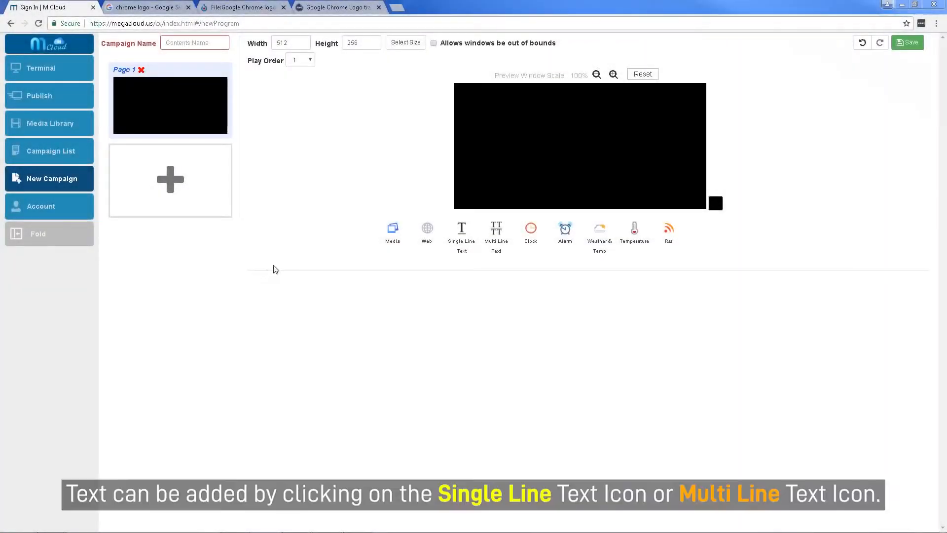
Step: Add a single-line text window and a multi-line text window to page 1 of the blank campaign
{"action": "left_click", "coordinate": [465, 239]}
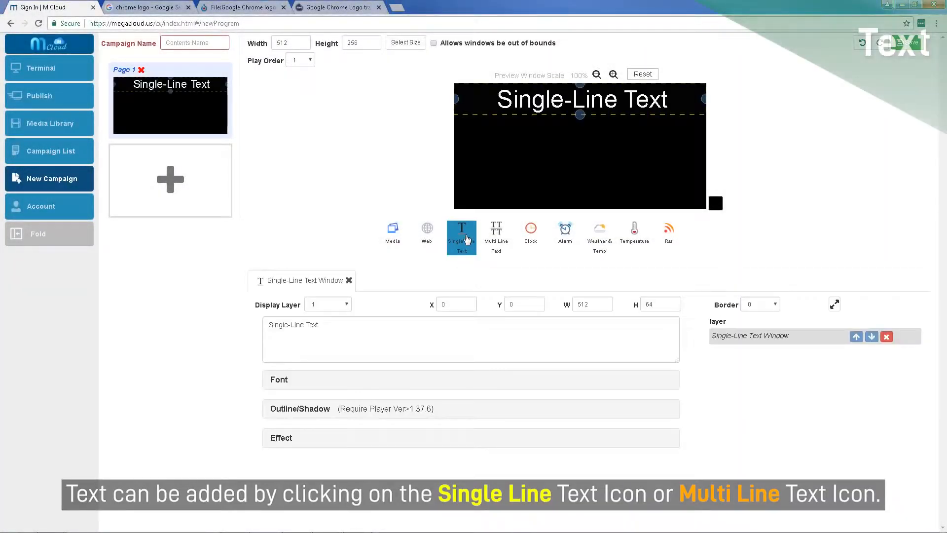
{"action": "left_click", "coordinate": [496, 236]}
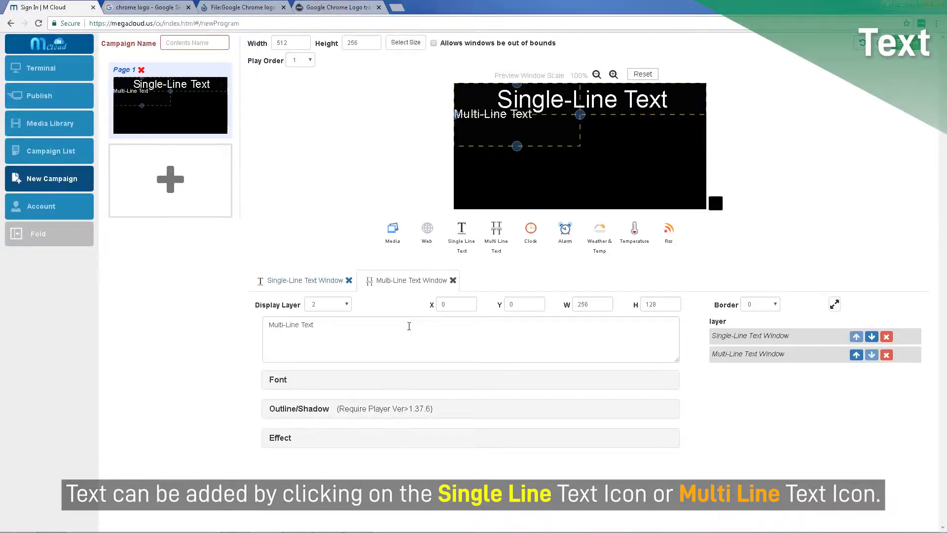
Step: Repeat "Multi-Line Text" on four lines in the multi-line text window and move that window below the single-line text
{"action": "left_click_drag", "start_coordinate": [409, 326], "coordinate": [203, 313]}
{"action": "key", "text": "ctrl+c"}
{"action": "left_click", "coordinate": [331, 329]}
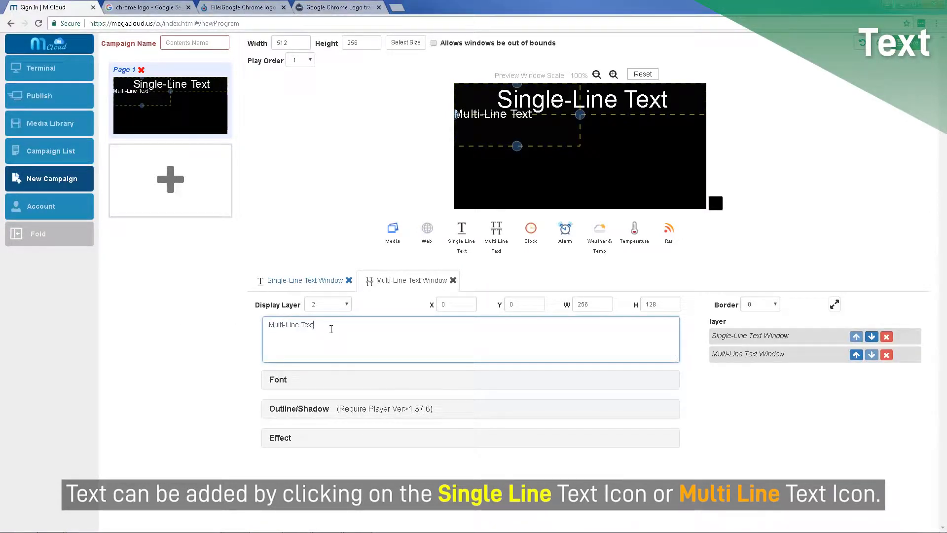
{"action": "key", "text": "Return"}
{"action": "key", "text": "ctrl+v"}
{"action": "key", "text": "Return"}
{"action": "key", "text": "ctrl+v"}
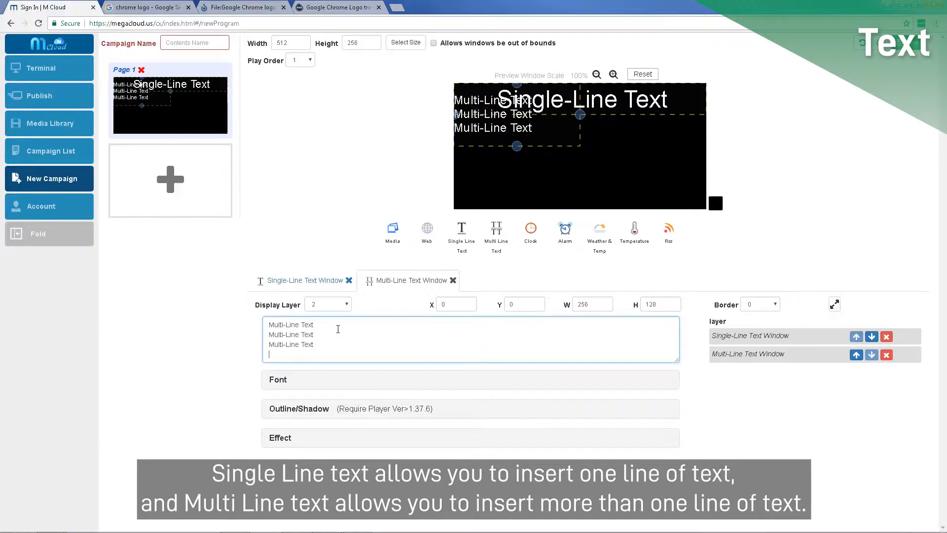
{"action": "key", "text": "Return"}
{"action": "key", "text": "ctrl+v"}
{"action": "left_click_drag", "start_coordinate": [531, 130], "coordinate": [591, 181]}
{"action": "left_click", "coordinate": [307, 281]}
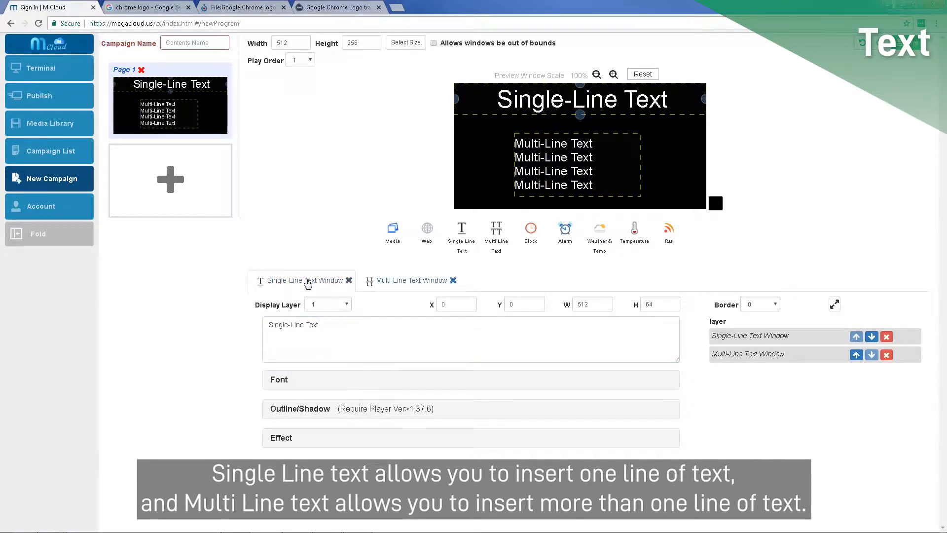
Step: Replace the text in the single-line text window with "Thanks for watching!"
{"action": "left_click", "coordinate": [397, 282]}
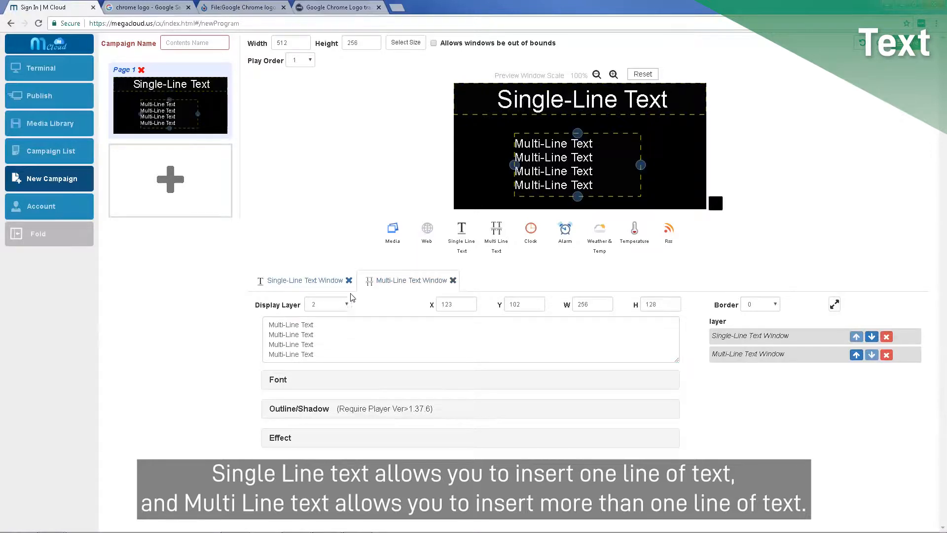
{"action": "left_click", "coordinate": [308, 285]}
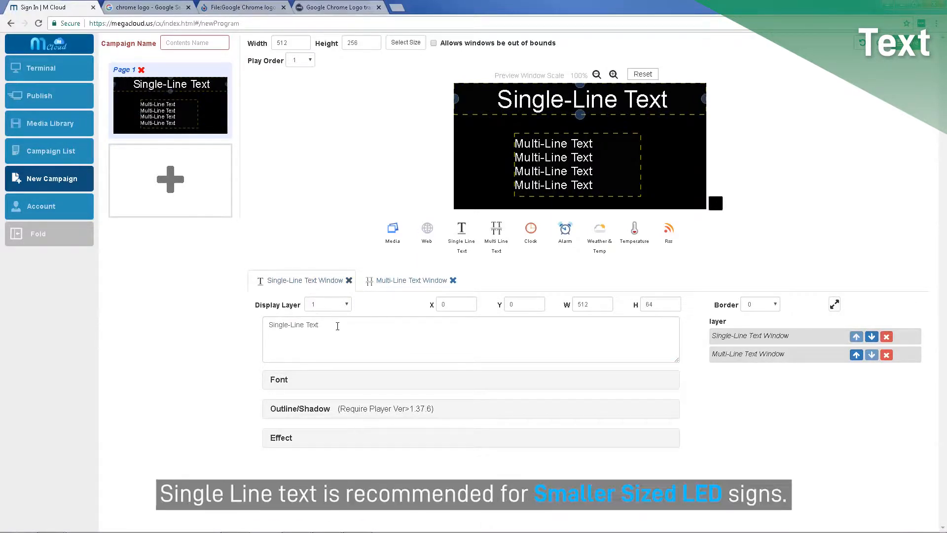
{"action": "left_click_drag", "start_coordinate": [321, 325], "coordinate": [199, 320]}
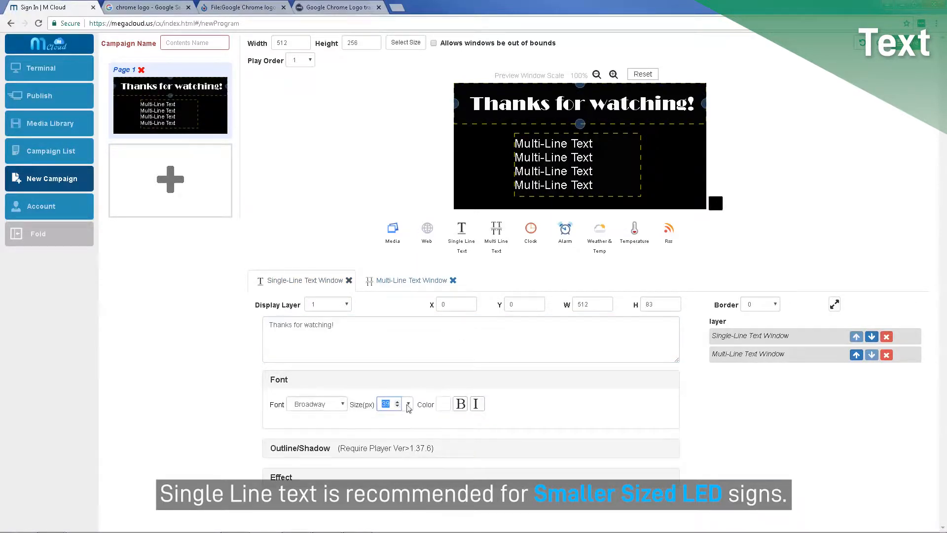
Step: Style the single-line text in red Calibri Black and enable Outline1 for it
{"action": "left_click", "coordinate": [345, 405]}
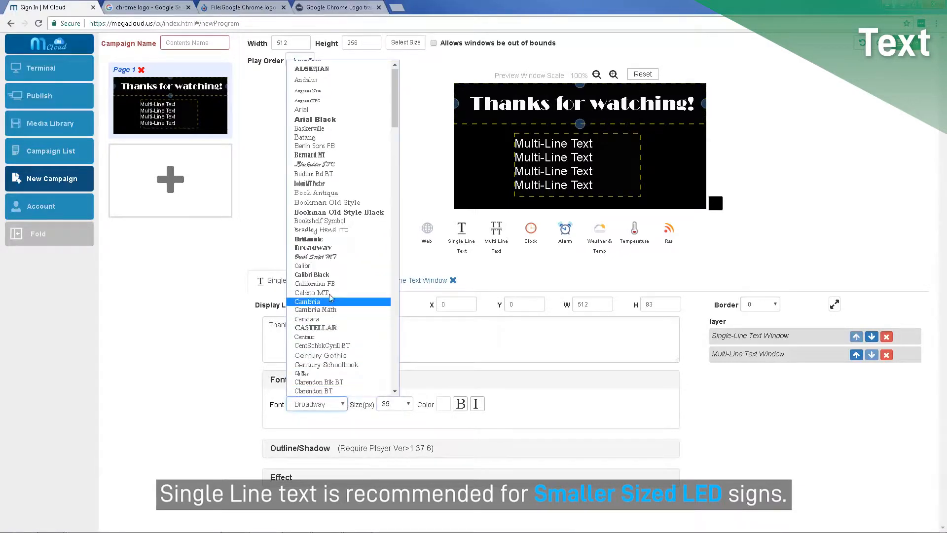
{"action": "left_click", "coordinate": [335, 275]}
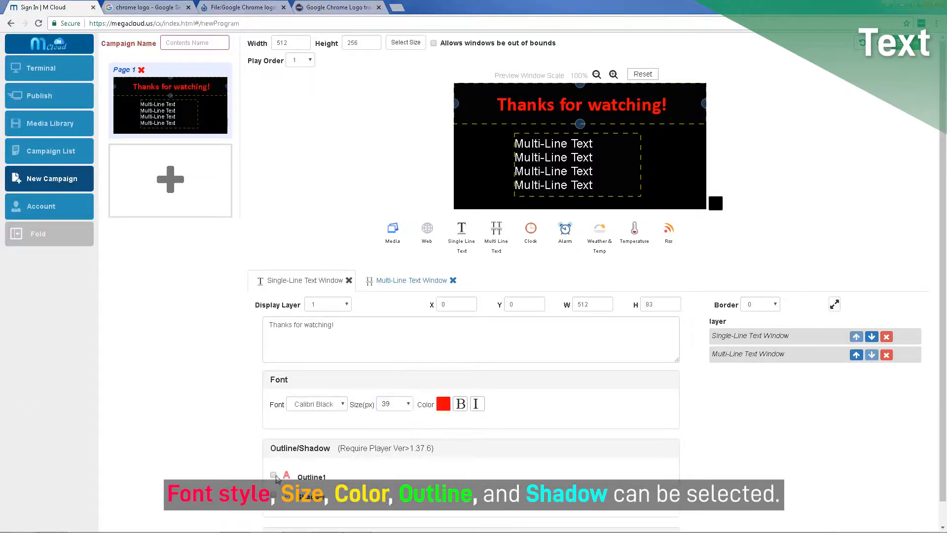
{"action": "left_click", "coordinate": [274, 475]}
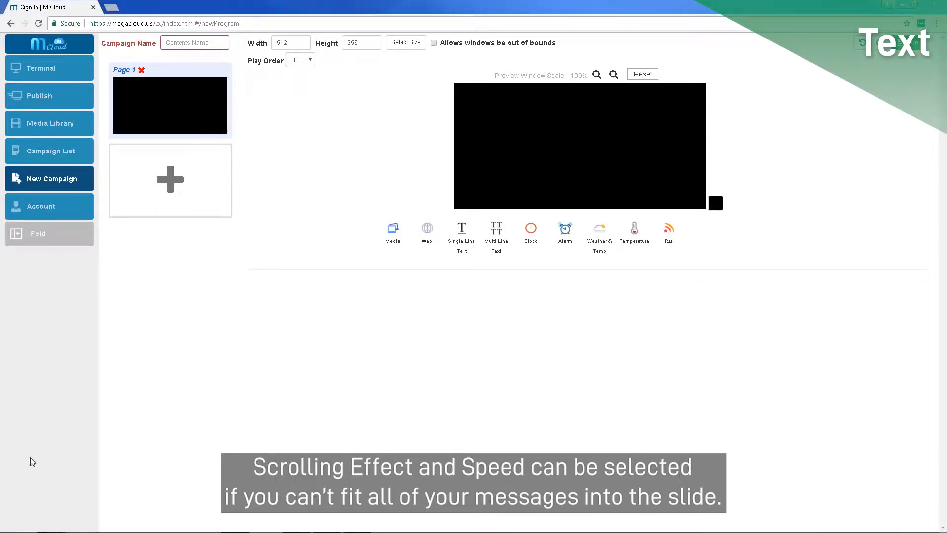
Step: Add a media window to the blank page 1 and load 300x600_Live_Music_Static.jpg into it from the media collection
{"action": "left_click", "coordinate": [393, 230]}
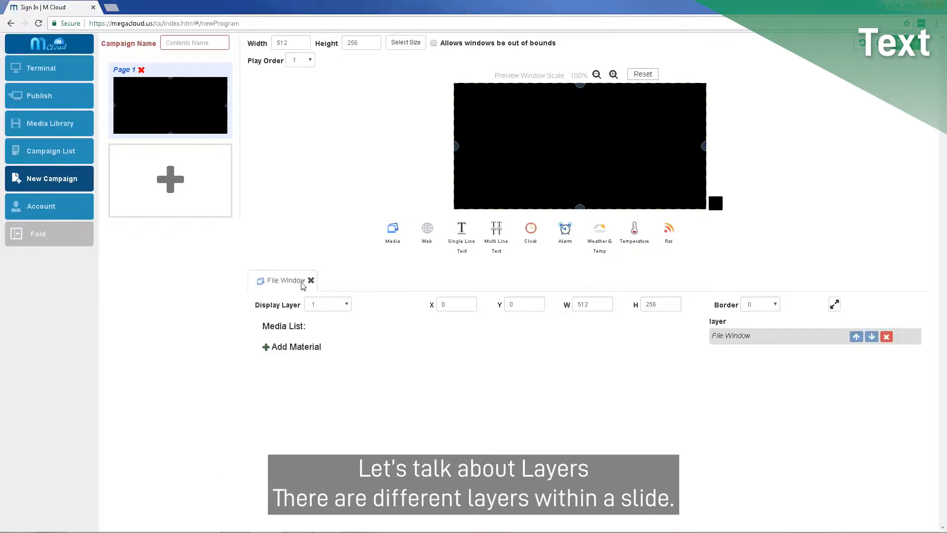
{"action": "left_click", "coordinate": [289, 351]}
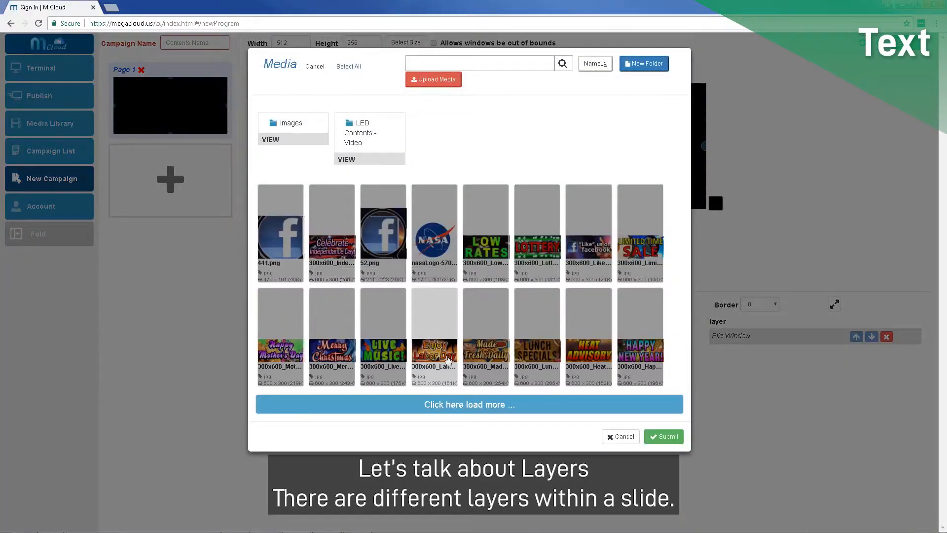
{"action": "left_click", "coordinate": [384, 341]}
{"action": "left_click", "coordinate": [664, 436]}
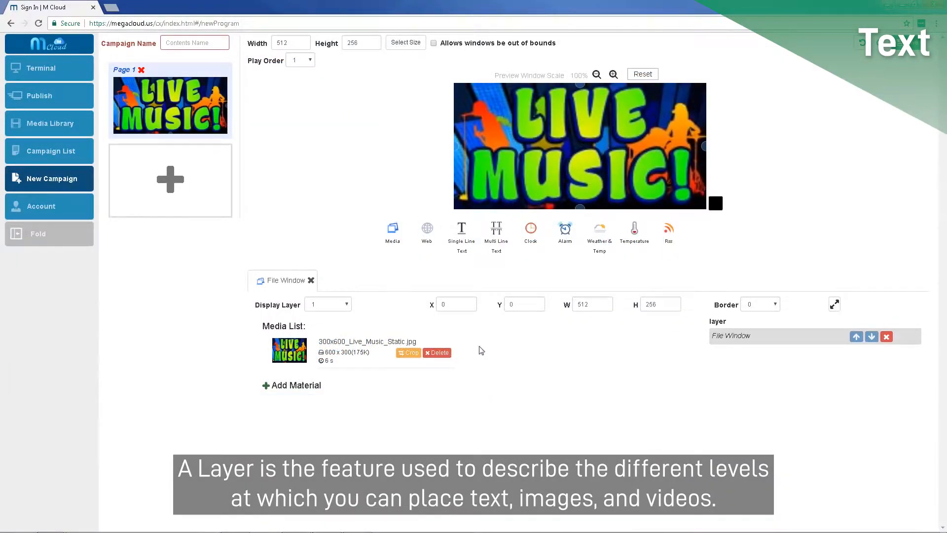
Step: Add a single-line text window reading "Text Layer" over the image and move it down to about Y 157
{"action": "left_click", "coordinate": [462, 240]}
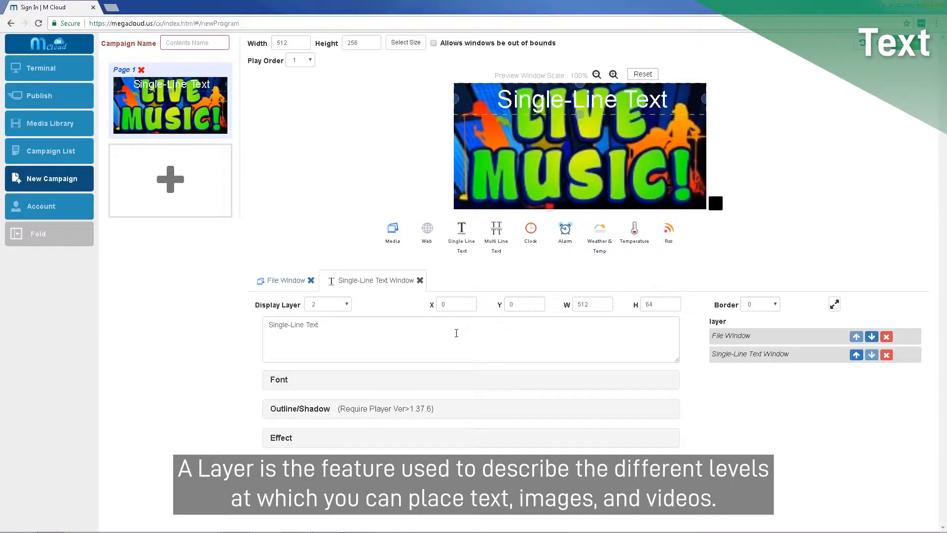
{"action": "left_click_drag", "start_coordinate": [406, 332], "coordinate": [247, 324]}
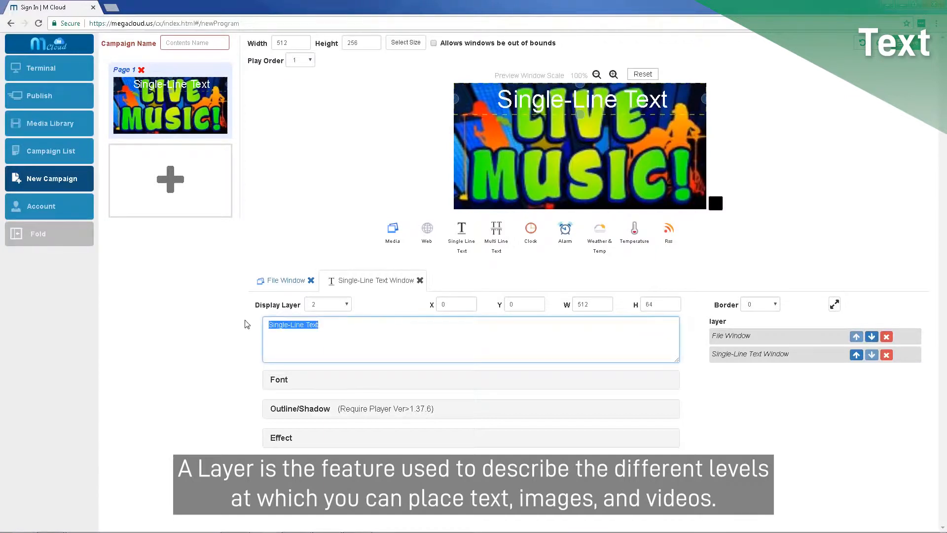
{"action": "type", "text": "Text"}
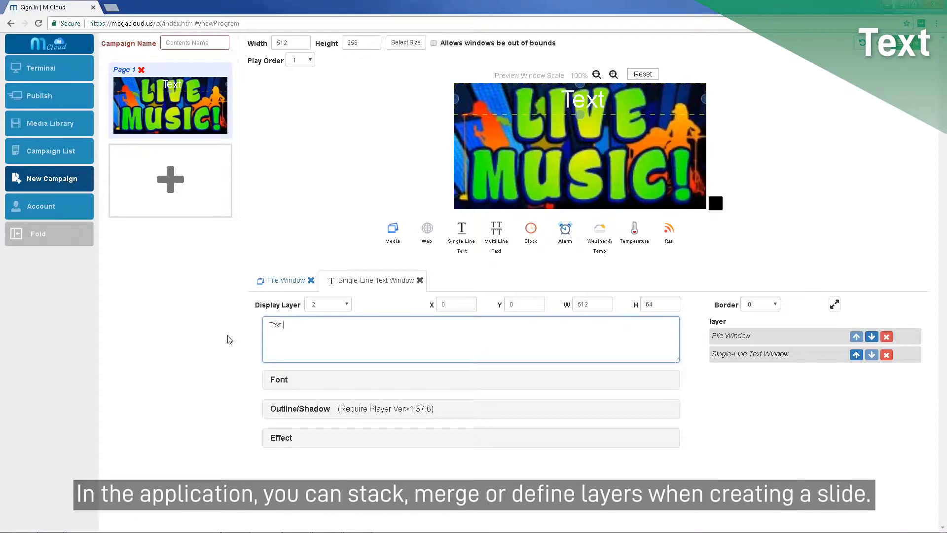
{"action": "type", "text": " Layer"}
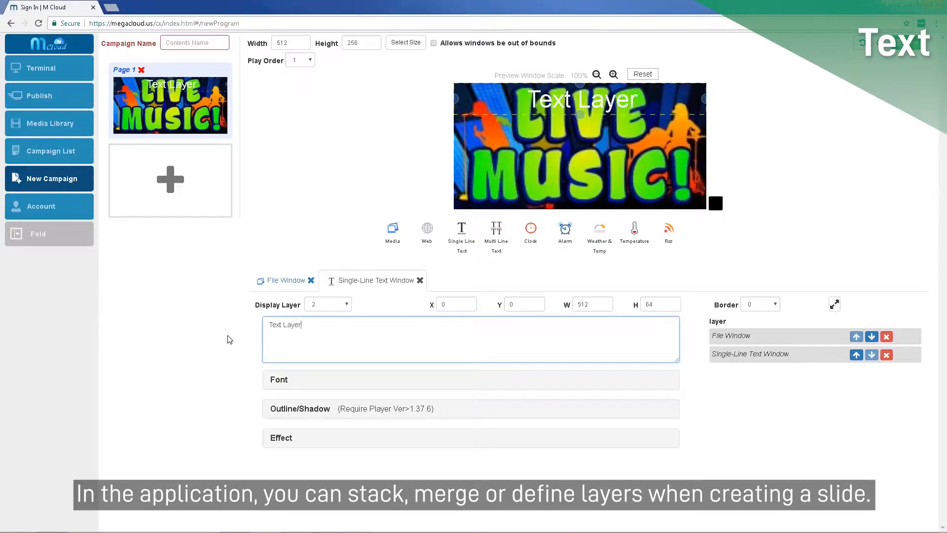
{"action": "left_click_drag", "start_coordinate": [545, 108], "coordinate": [548, 180]}
Step: Move the File Window layer down past the Single-Line Text Window layer and back up, twice
{"action": "left_click", "coordinate": [872, 336]}
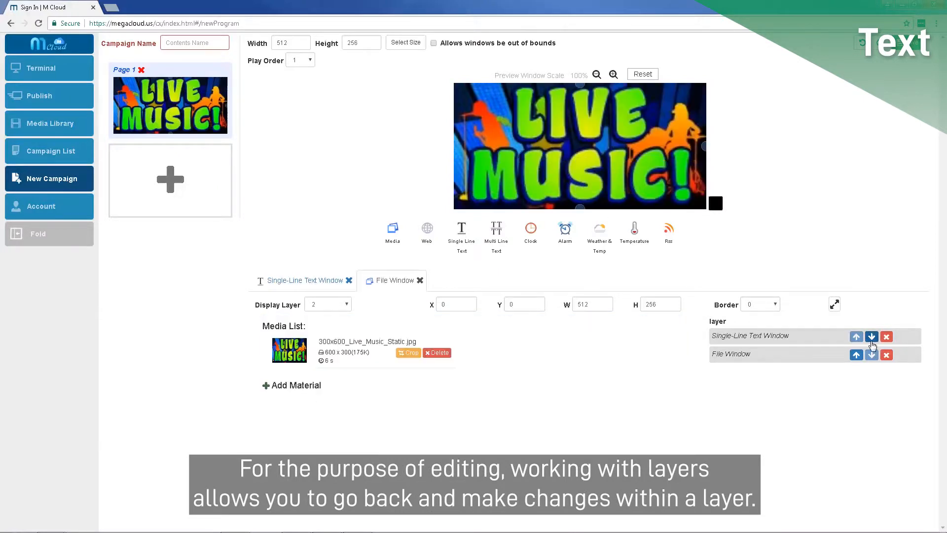
{"action": "left_click", "coordinate": [858, 356]}
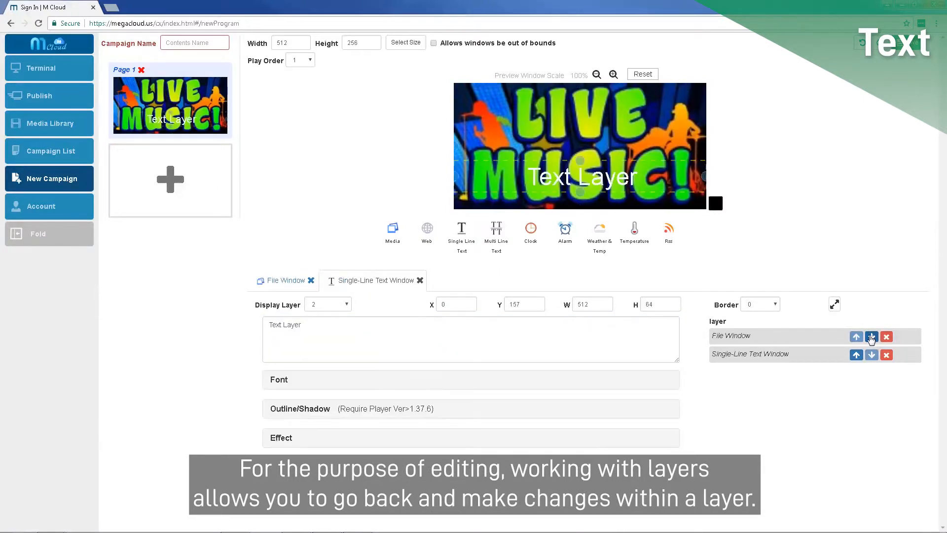
{"action": "left_click", "coordinate": [871, 337]}
{"action": "left_click", "coordinate": [857, 355]}
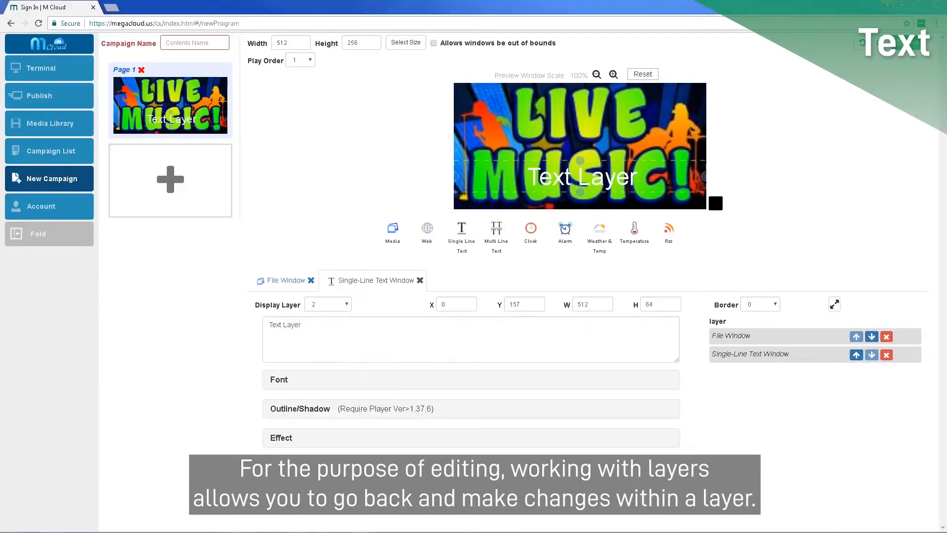
Step: Switch between the File Window and Single-Line Text Window to view each layer's properties
{"action": "left_click", "coordinate": [267, 280]}
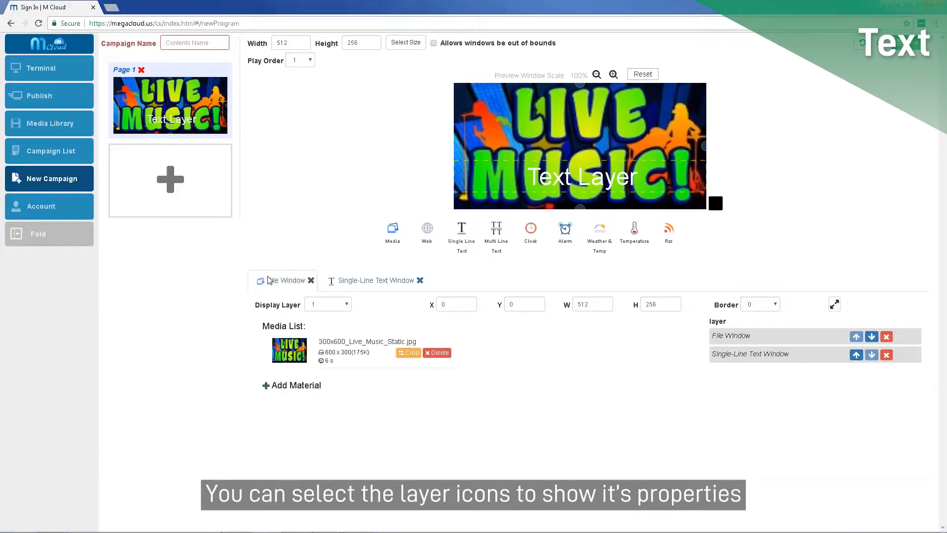
{"action": "left_click", "coordinate": [352, 282]}
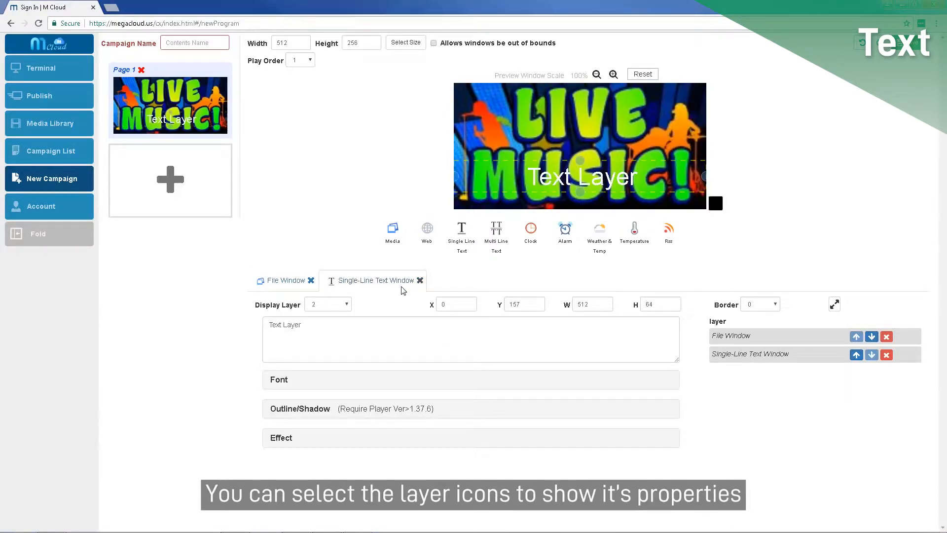
{"action": "left_click", "coordinate": [282, 280]}
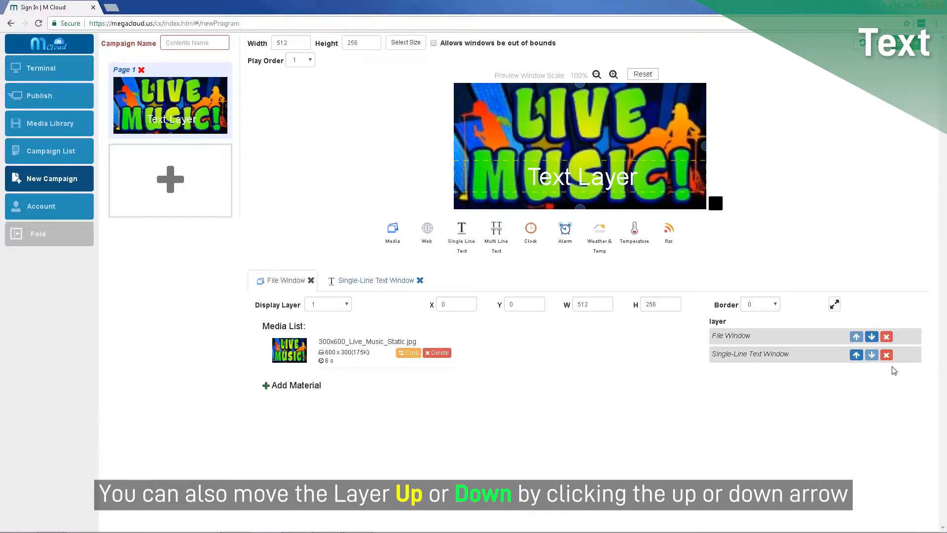
Step: Move the Single-Line Text Window layer up past the File Window layer, back down, and up again
{"action": "left_click", "coordinate": [856, 354]}
{"action": "left_click", "coordinate": [872, 337]}
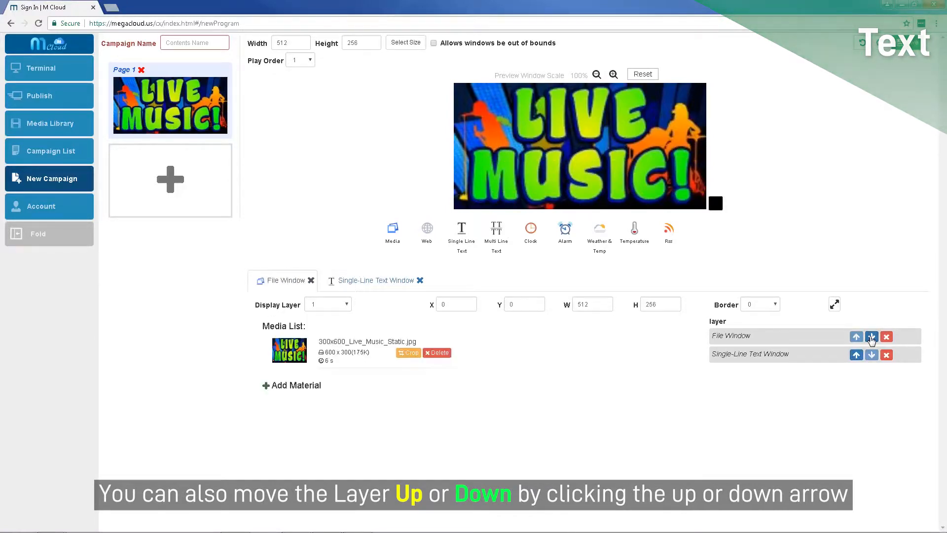
{"action": "left_click", "coordinate": [856, 355]}
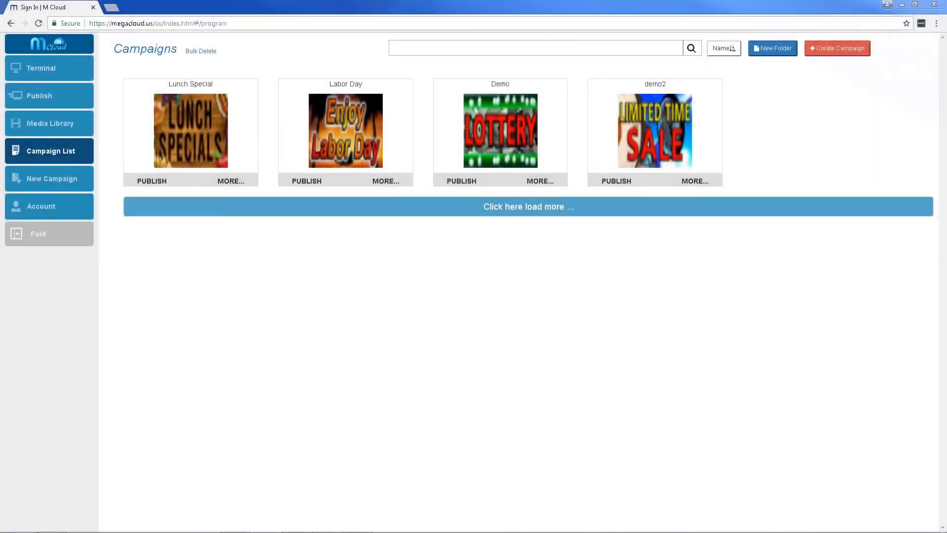
Step: Create a folder named "New Folder" in the campaign list
{"action": "left_click", "coordinate": [771, 51]}
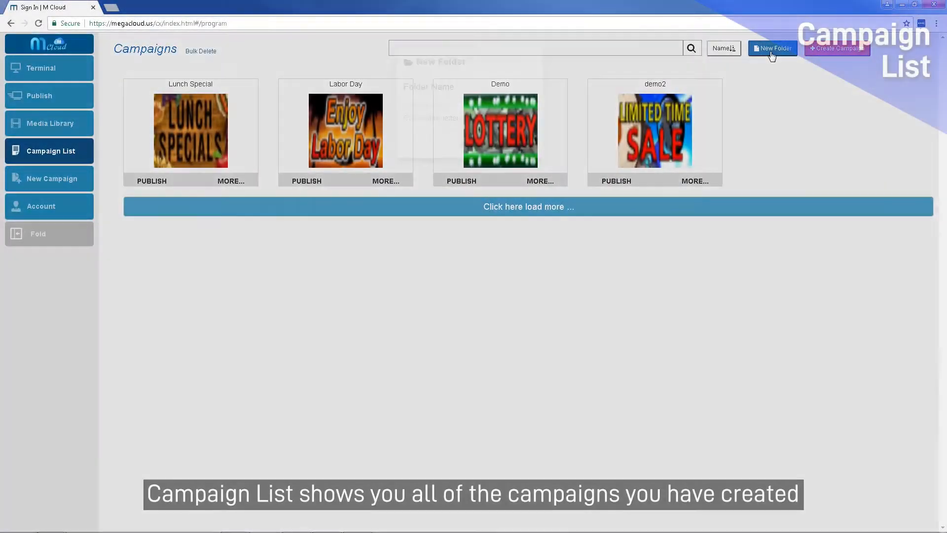
{"action": "left_click", "coordinate": [494, 110]}
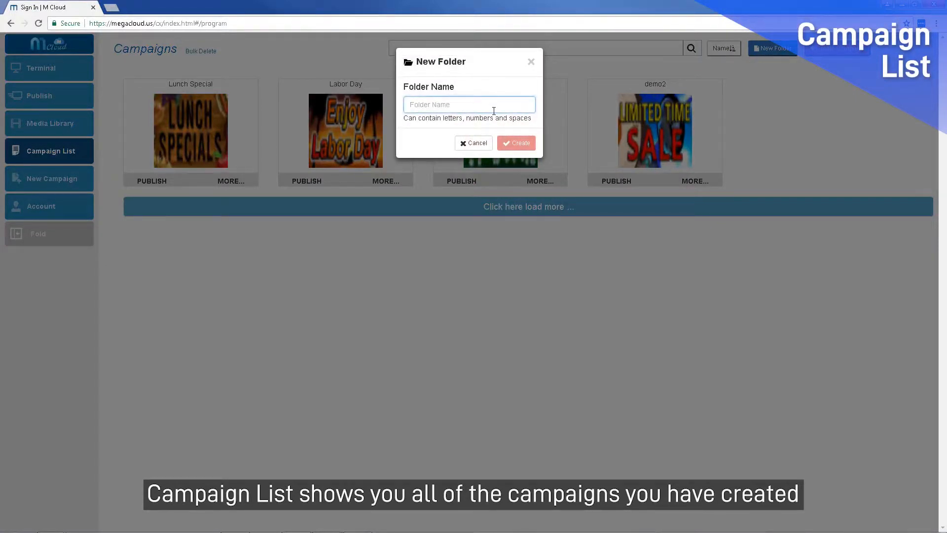
{"action": "type", "text": "New Folder"}
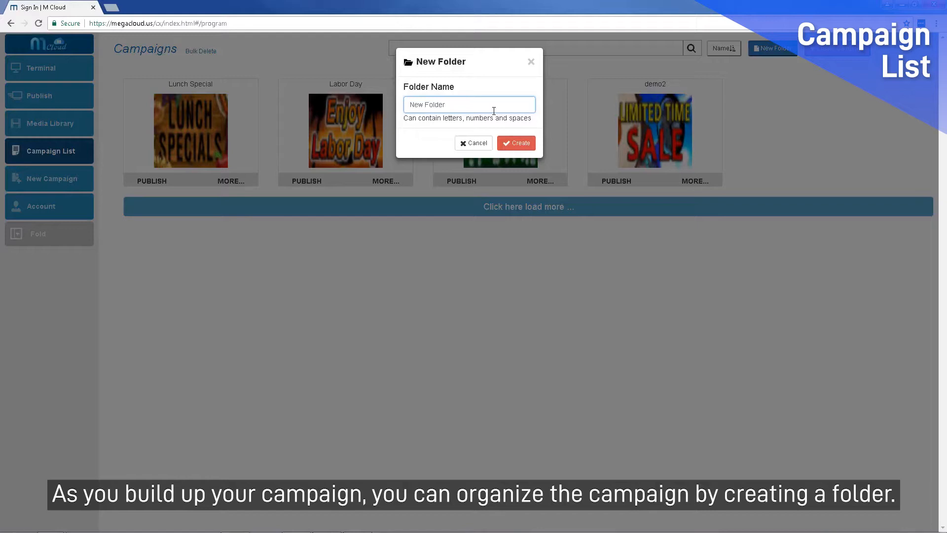
{"action": "left_click", "coordinate": [515, 143]}
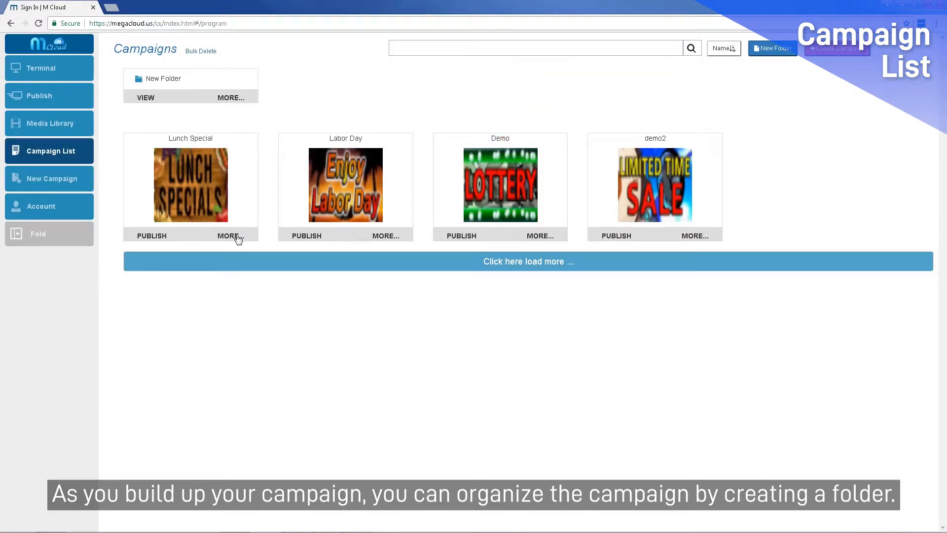
Step: Move the Lunch Special campaign into New Folder, check the folder's contents and return to the campaign list
{"action": "left_click", "coordinate": [238, 239]}
{"action": "left_click", "coordinate": [249, 250]}
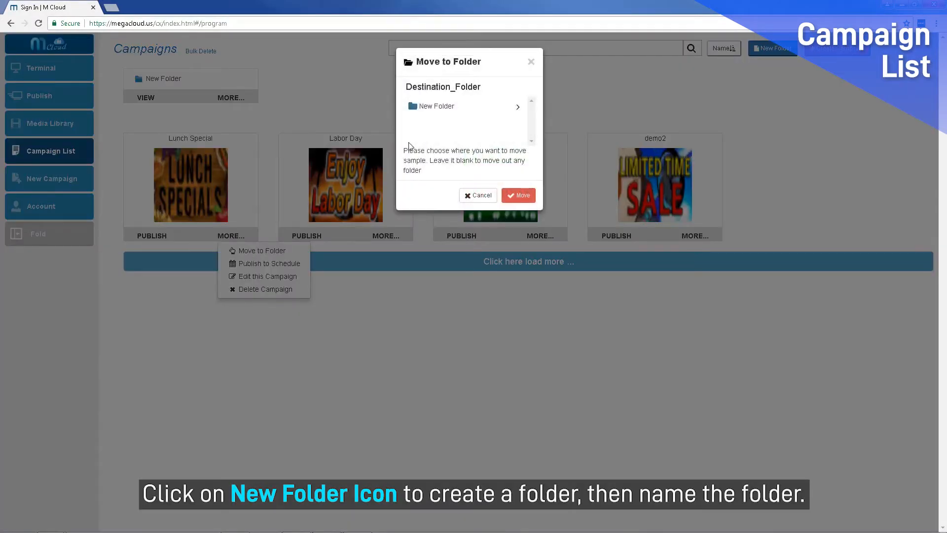
{"action": "left_click", "coordinate": [436, 106]}
{"action": "left_click", "coordinate": [519, 197]}
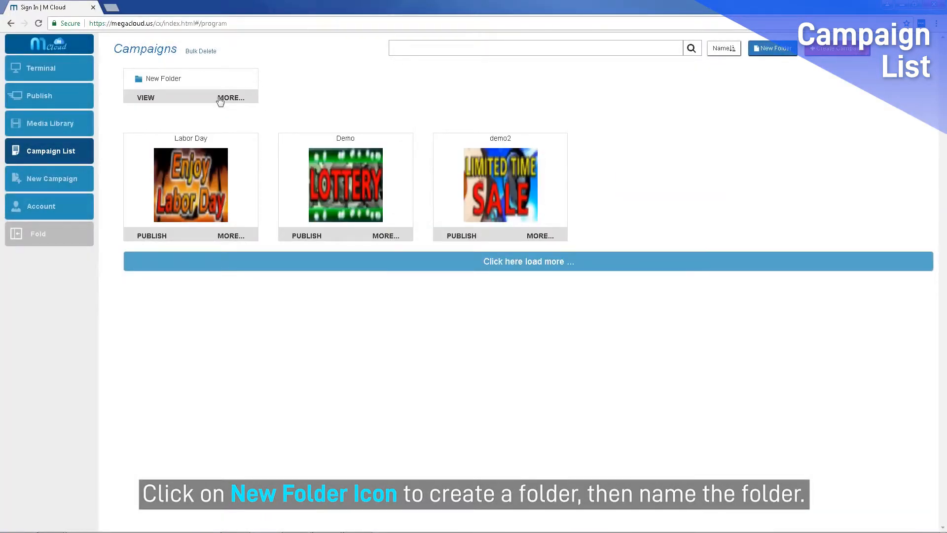
{"action": "left_click", "coordinate": [146, 98]}
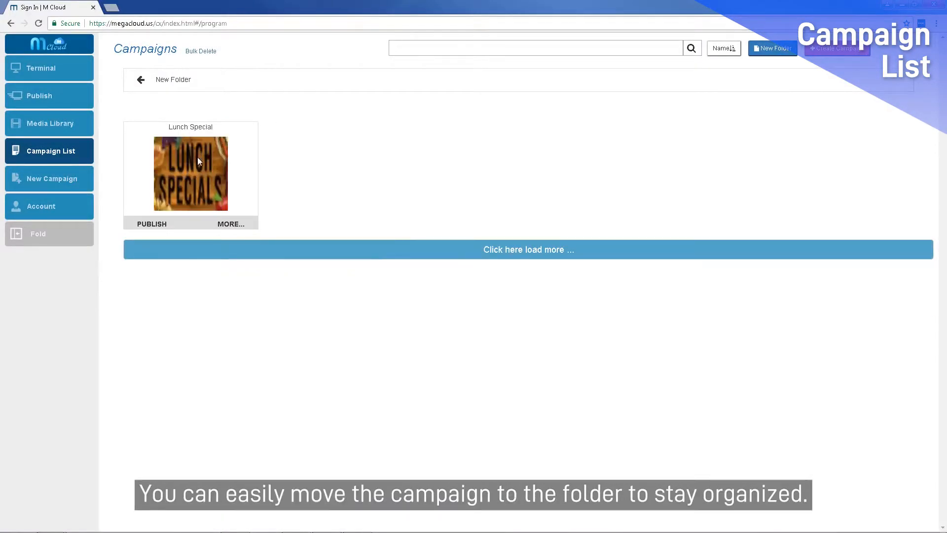
{"action": "left_click", "coordinate": [141, 80]}
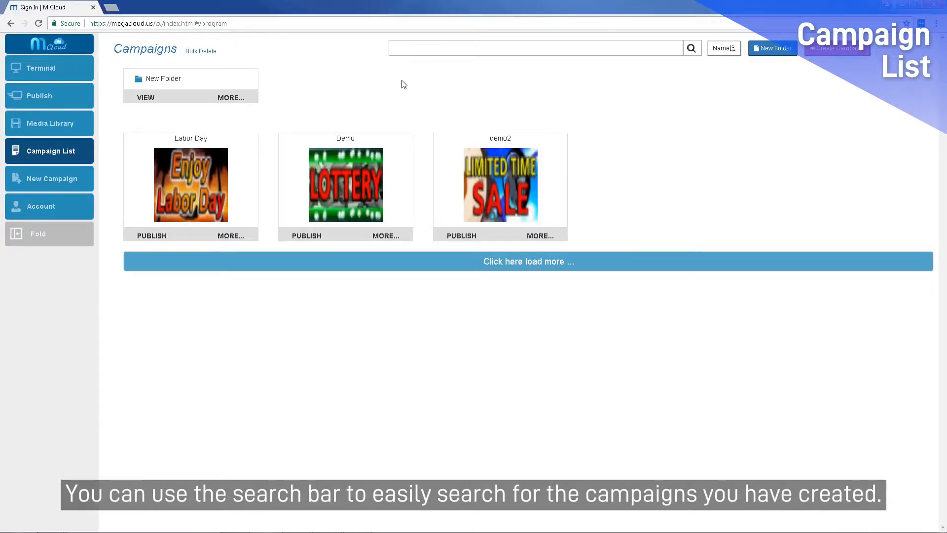
Step: Search the campaign list for "demo"
{"action": "left_click", "coordinate": [424, 51]}
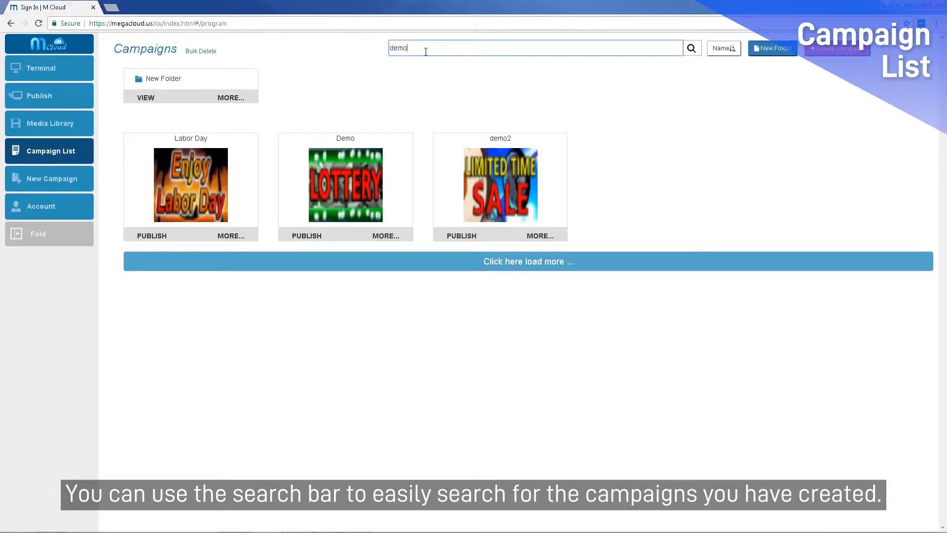
{"action": "key", "text": "Return"}
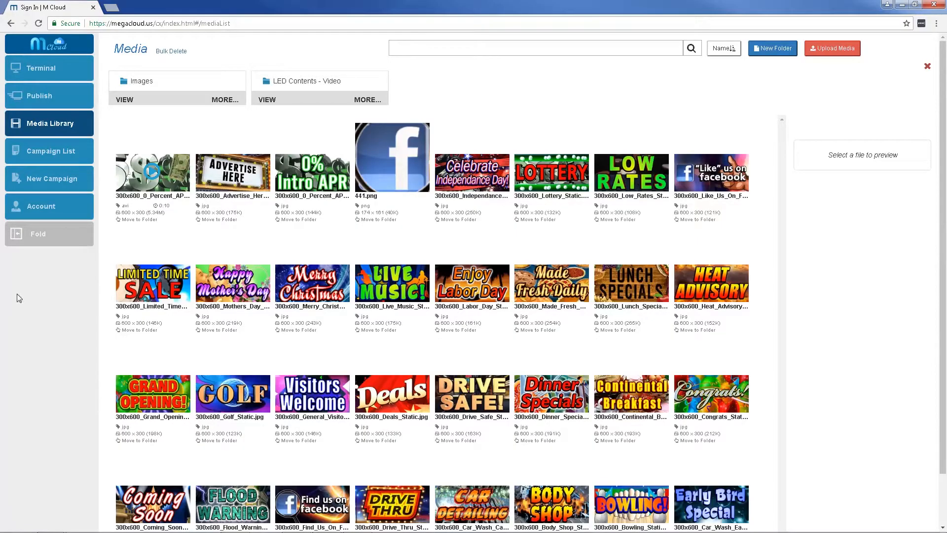
Step: Upload 300x600_Auto_Service_And_Parts_Static.jpg from the computer to the Media Library
{"action": "left_click", "coordinate": [833, 48]}
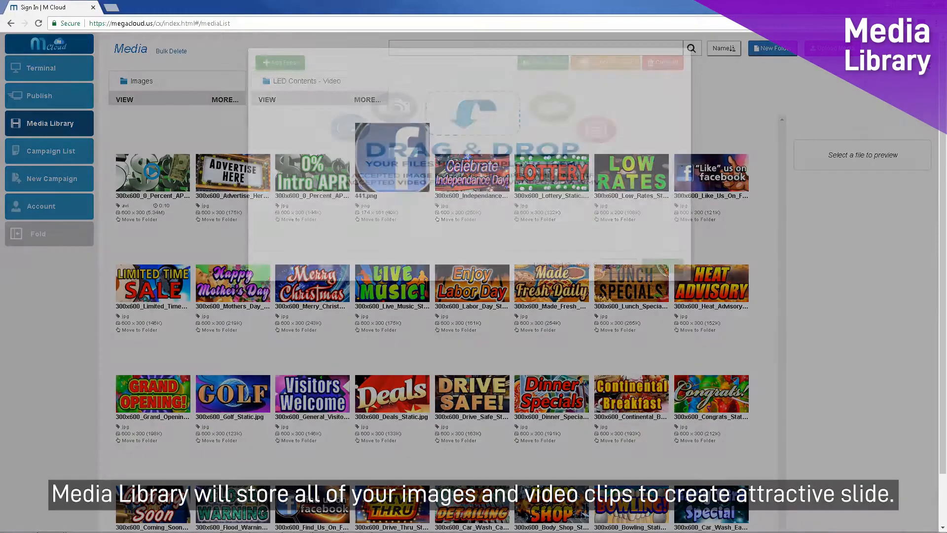
{"action": "left_click_drag", "start_coordinate": [946, 124], "coordinate": [552, 173]}
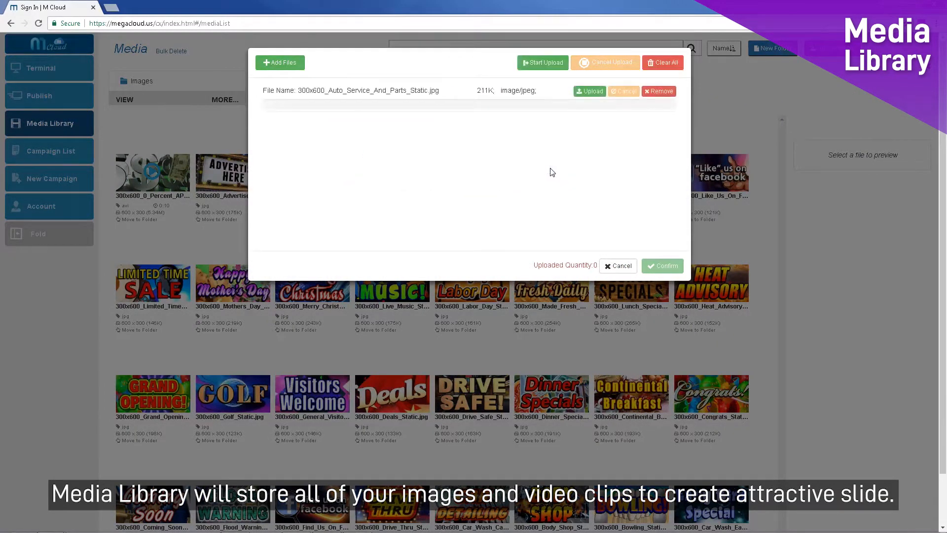
{"action": "left_click", "coordinate": [590, 92]}
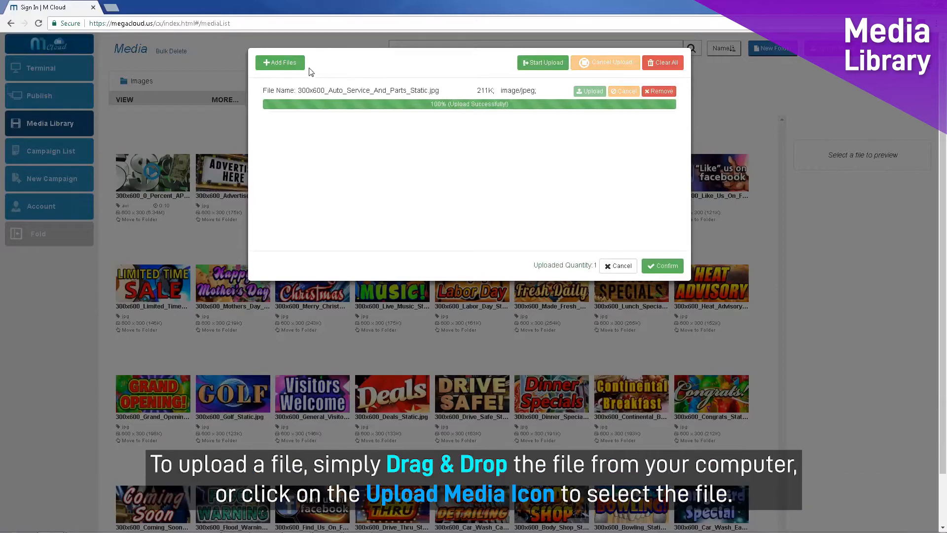
Step: Upload 300x600_Basketball.avi from the computer to the Media Library and load more of the library's thumbnails
{"action": "left_click", "coordinate": [284, 63]}
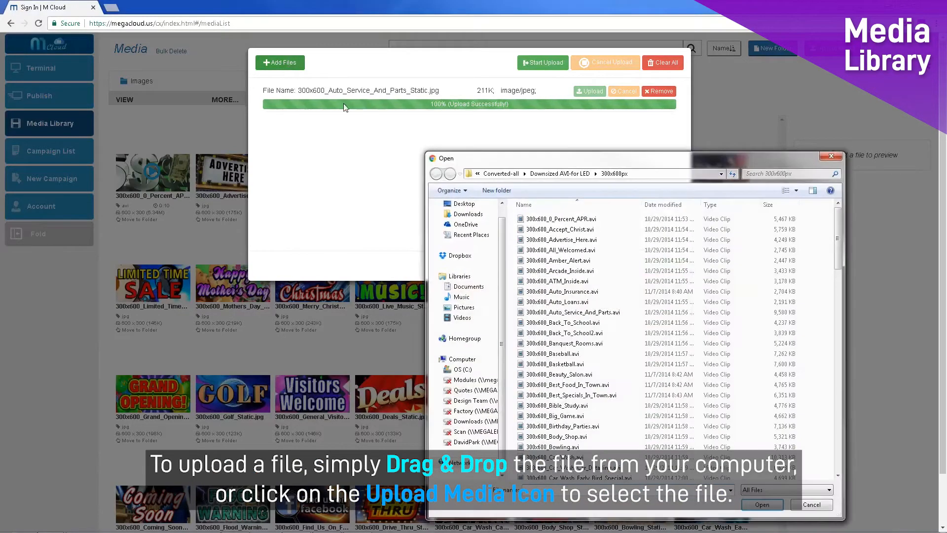
{"action": "left_click", "coordinate": [571, 365]}
{"action": "double_click", "coordinate": [571, 364]}
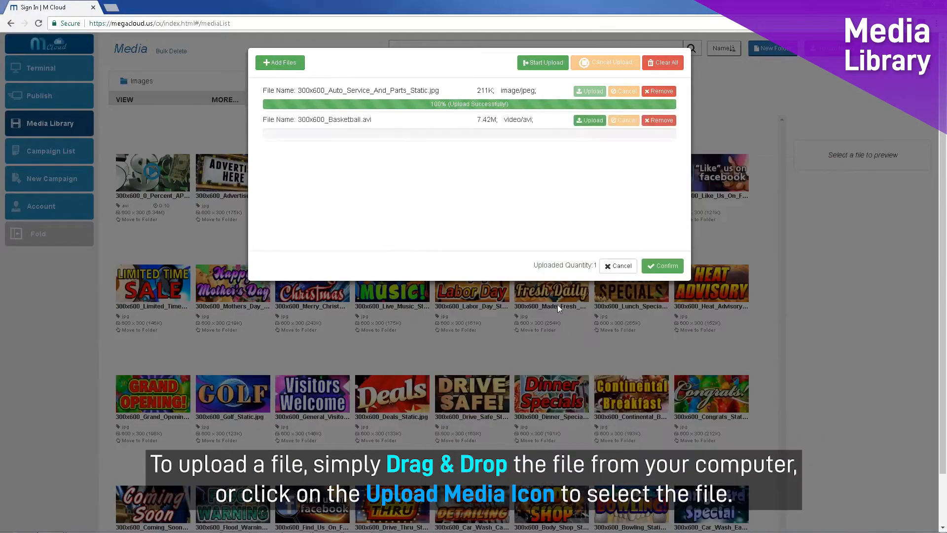
{"action": "left_click", "coordinate": [592, 121]}
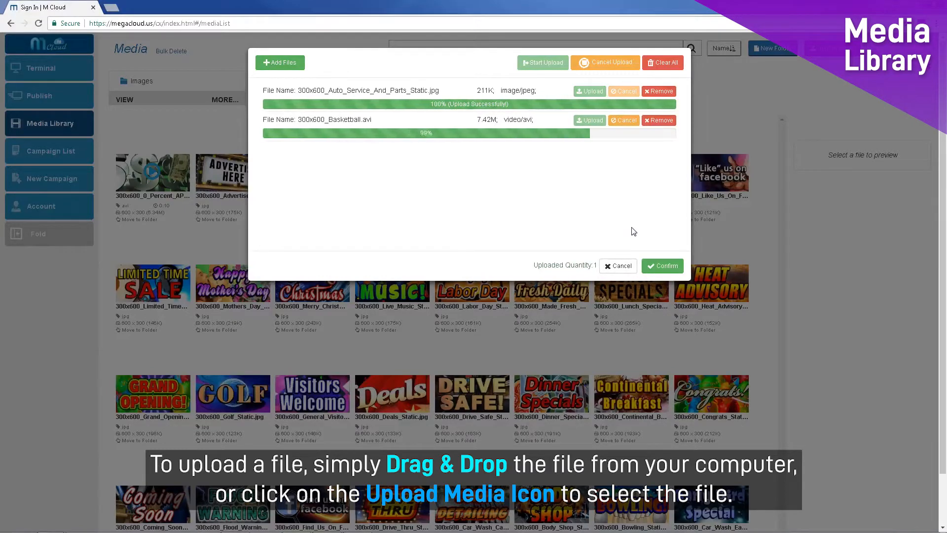
{"action": "left_click", "coordinate": [659, 265]}
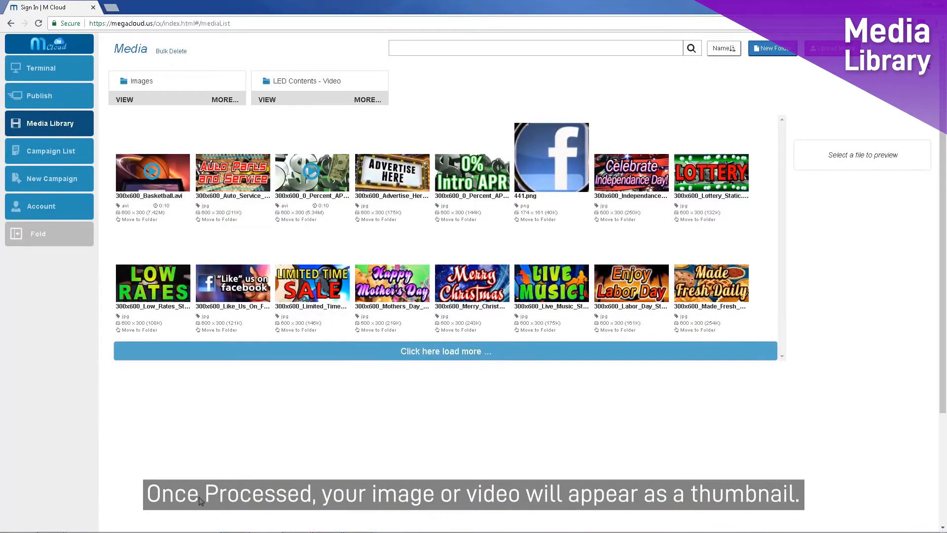
{"action": "left_click", "coordinate": [342, 356]}
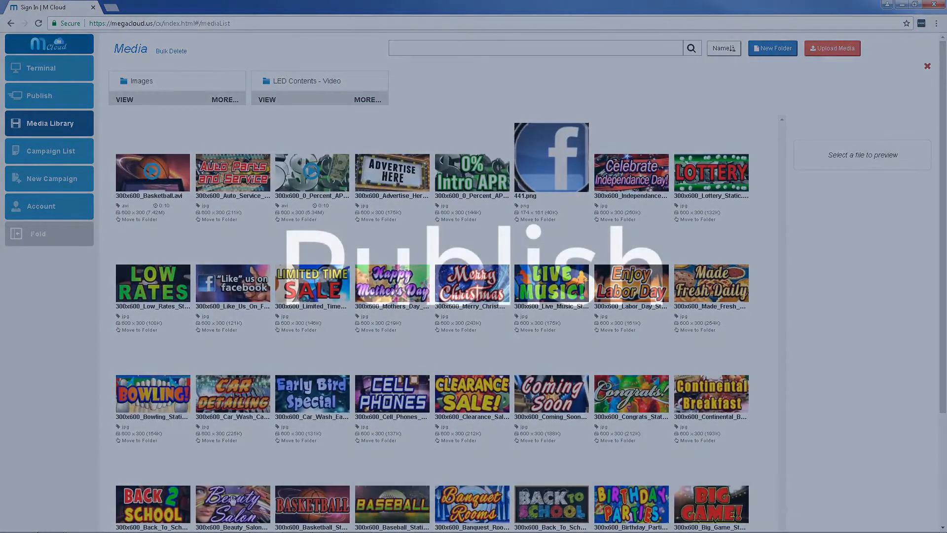
{"action": "scroll", "coordinate": [232, 500], "scroll_direction": "down", "scroll_amount": 3}
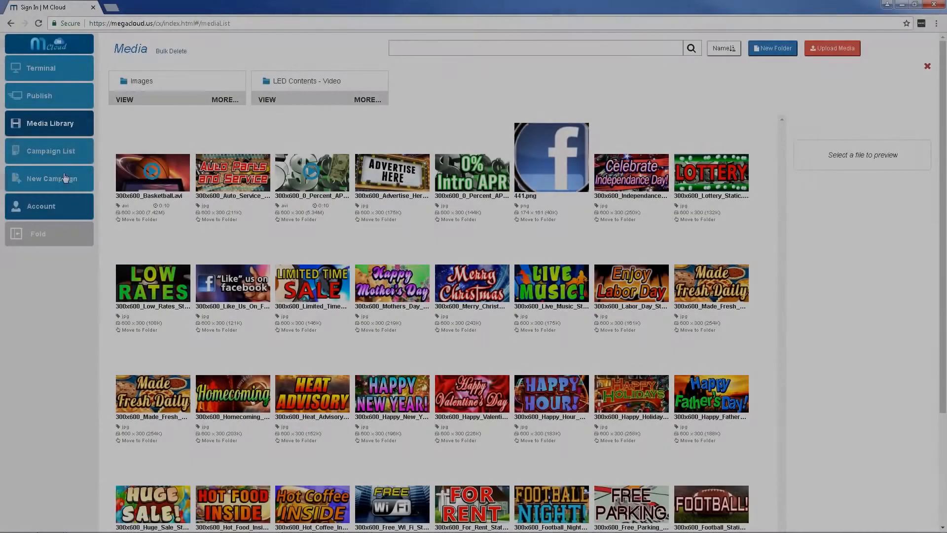
Step: Open publishing for the Cloud Demo group and fill its playlist with Labor Day, Demo, demo2, Labor Day and demo2, in that order
{"action": "left_click", "coordinate": [56, 101]}
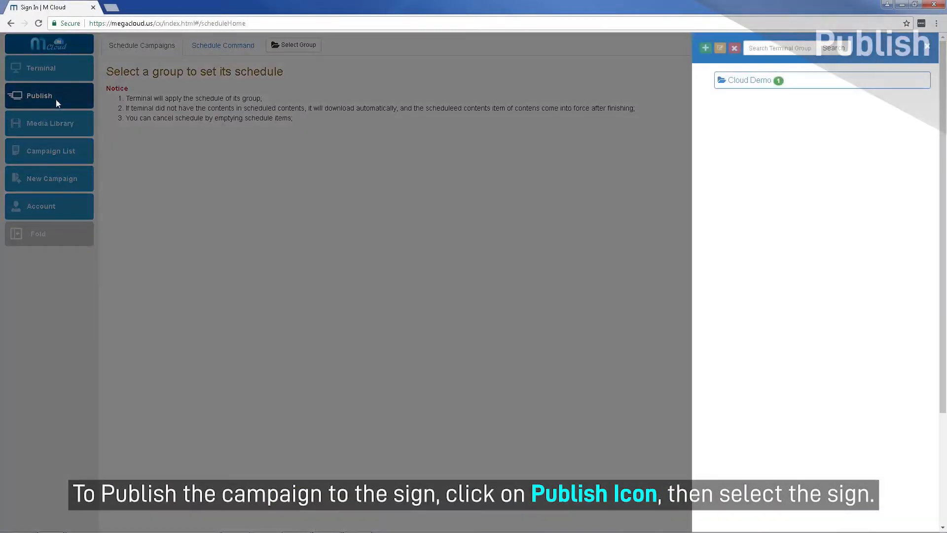
{"action": "left_click", "coordinate": [740, 83]}
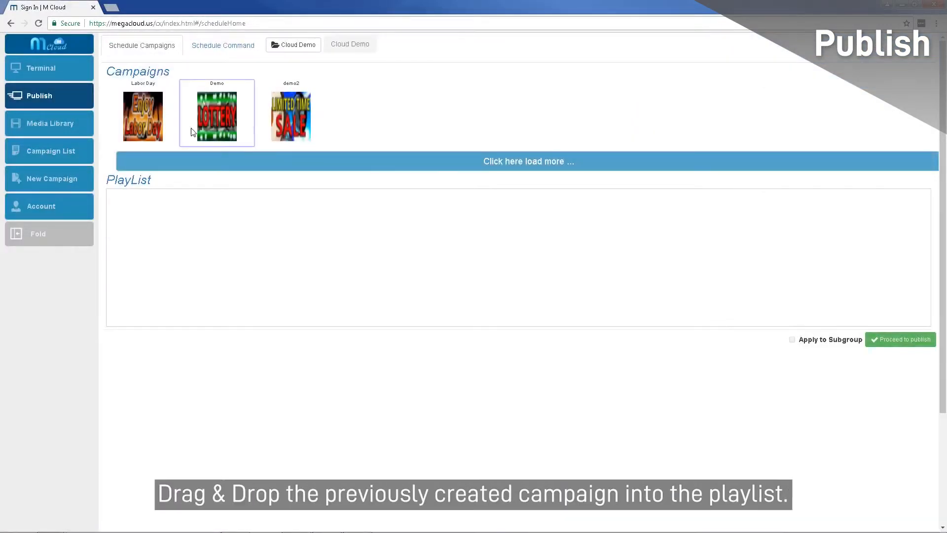
{"action": "left_click_drag", "start_coordinate": [143, 121], "coordinate": [153, 232]}
{"action": "left_click_drag", "start_coordinate": [222, 103], "coordinate": [273, 243]}
{"action": "left_click_drag", "start_coordinate": [289, 105], "coordinate": [400, 232]}
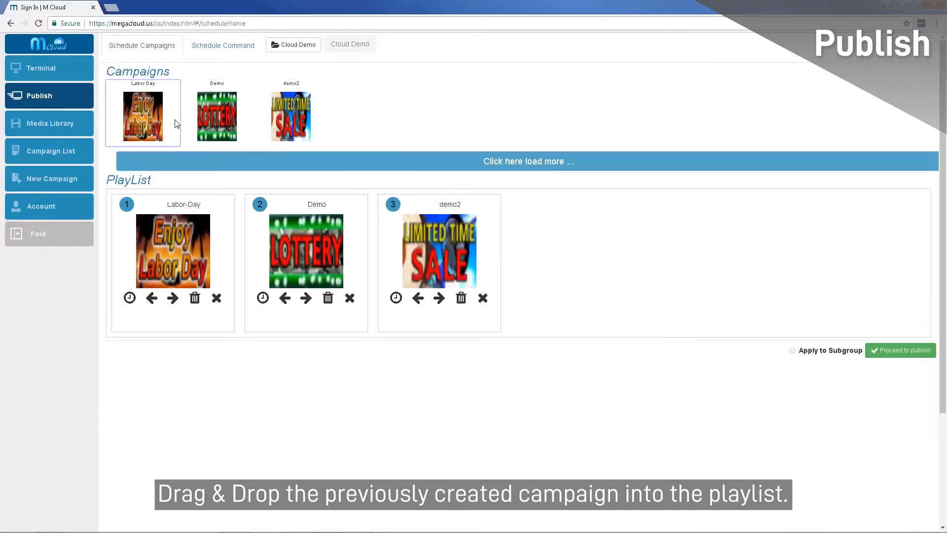
{"action": "left_click_drag", "start_coordinate": [176, 123], "coordinate": [527, 254]}
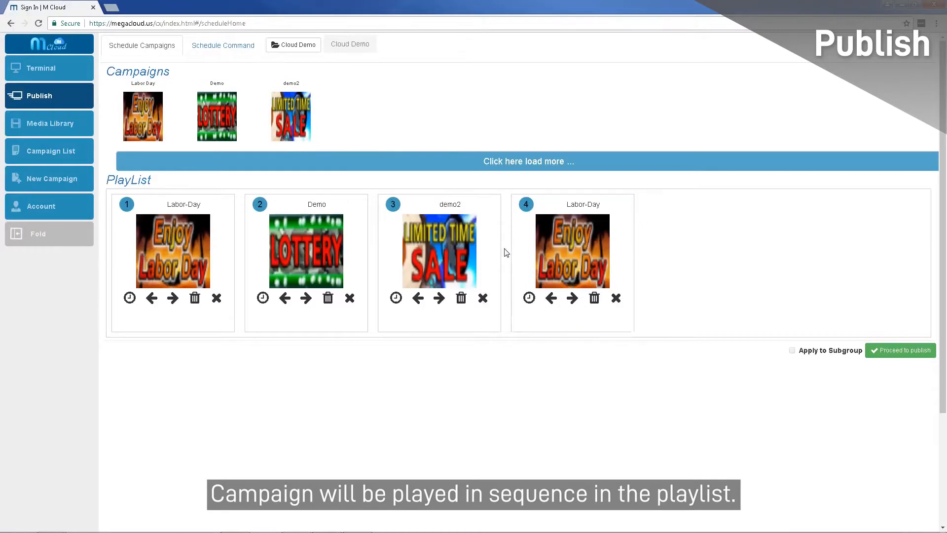
{"action": "left_click_drag", "start_coordinate": [290, 106], "coordinate": [690, 242]}
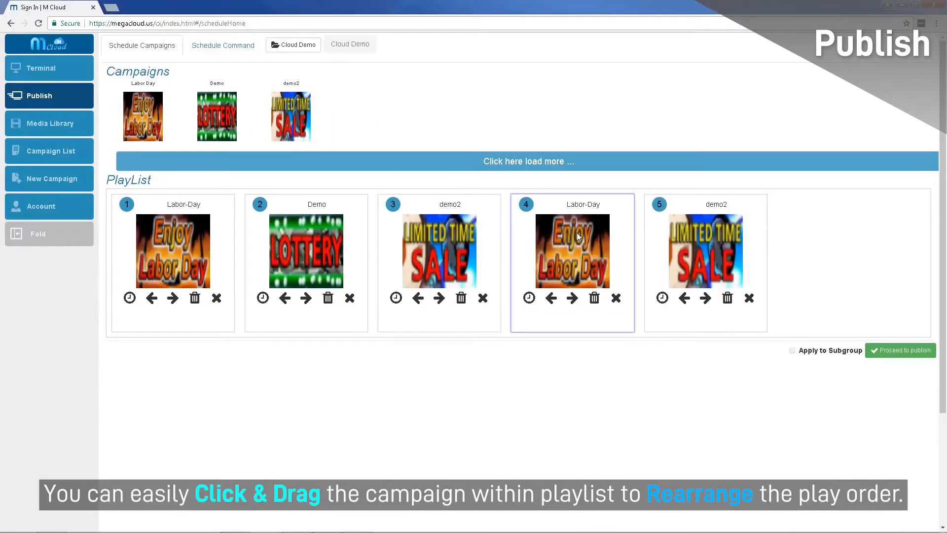
Step: Rearrange the playlist by moving the second Labor-Day ahead of the first demo2, and that demo2 to first place
{"action": "left_click_drag", "start_coordinate": [576, 233], "coordinate": [404, 243]}
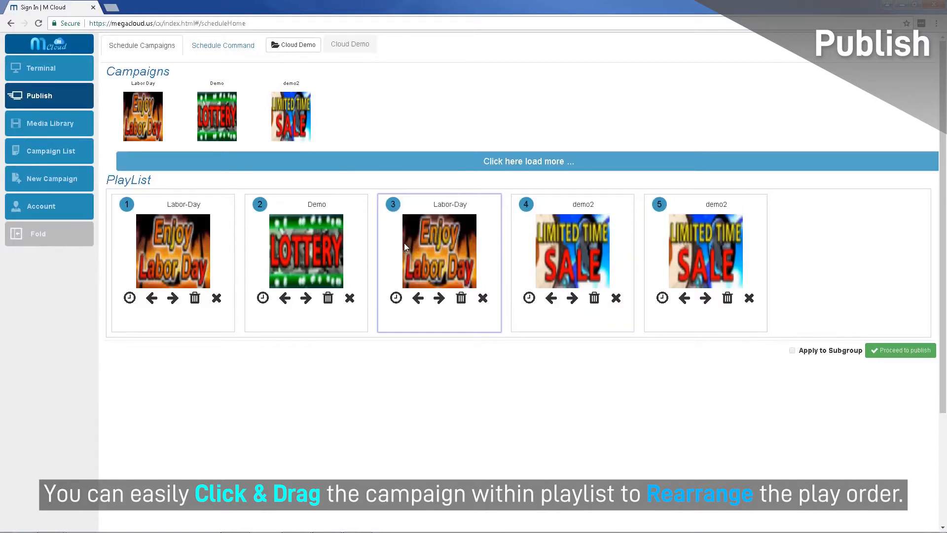
{"action": "left_click_drag", "start_coordinate": [555, 246], "coordinate": [144, 250]}
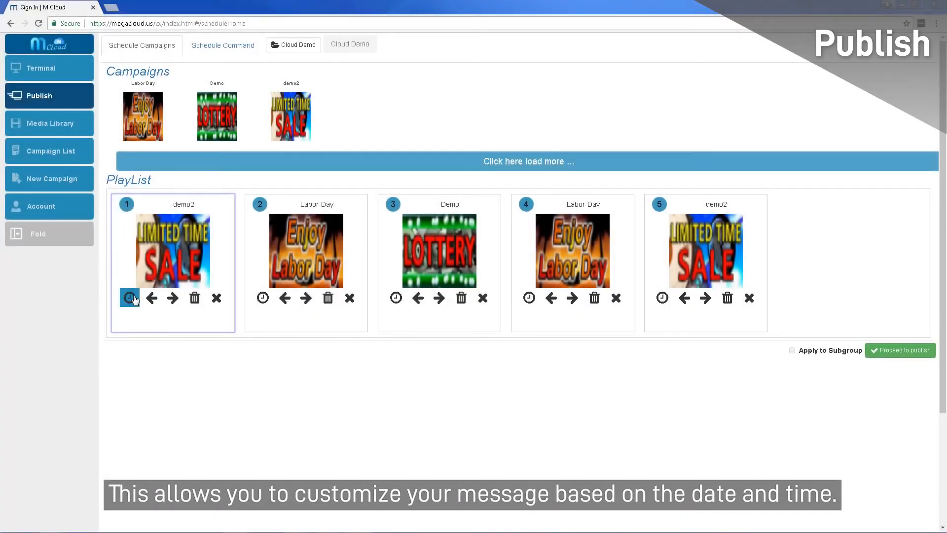
Step: Schedule the first demo2 playlist item for a period of time on specific weekdays, excluding Saturday and Sunday
{"action": "left_click", "coordinate": [129, 298]}
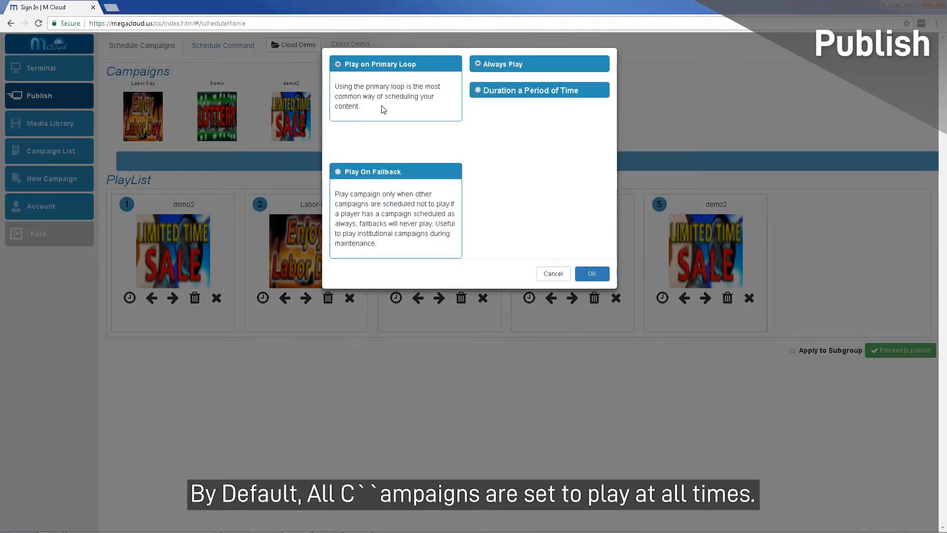
{"action": "left_click", "coordinate": [478, 91]}
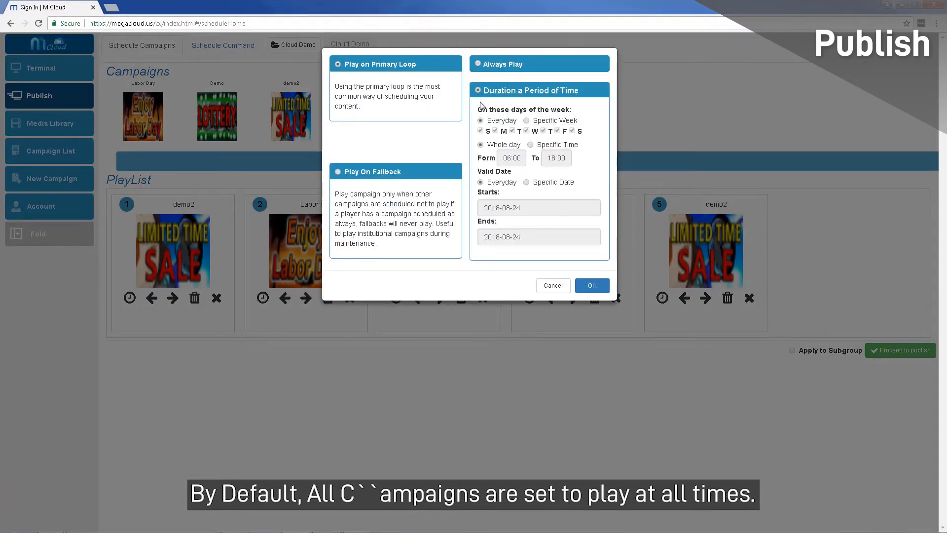
{"action": "left_click", "coordinate": [526, 121]}
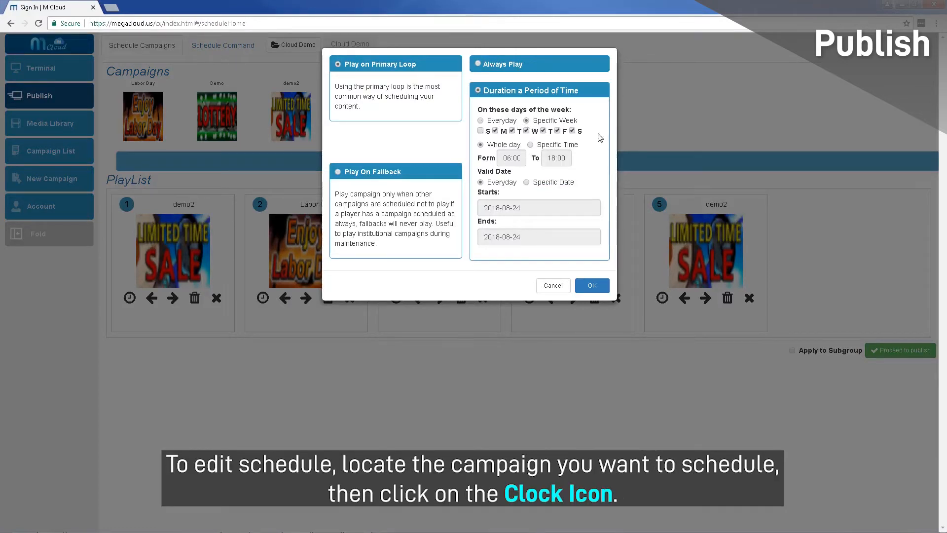
Step: Limit the item's schedule to 07:00–19:00 with valid dates from 2018-08-29 to 2018-09-20, and save it
{"action": "left_click", "coordinate": [531, 144]}
{"action": "left_click", "coordinate": [506, 157]}
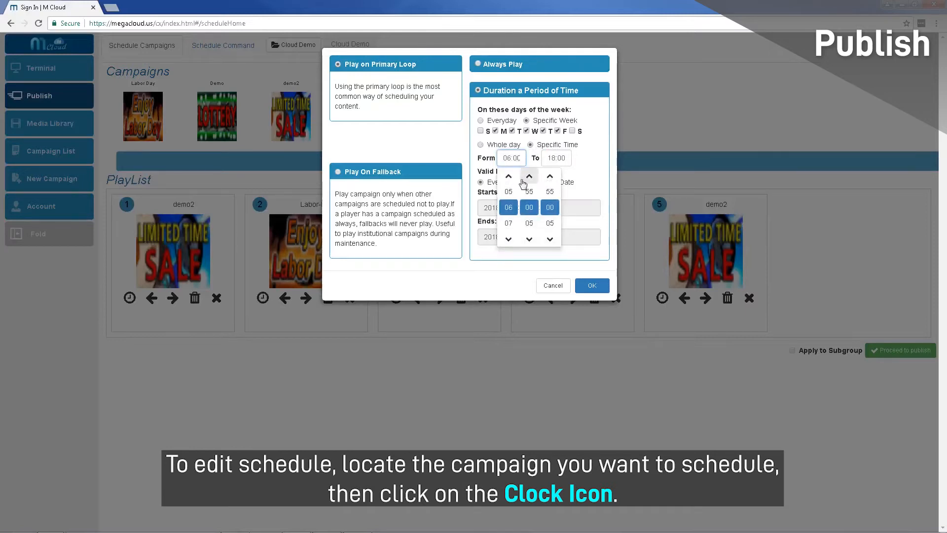
{"action": "left_click", "coordinate": [516, 223]}
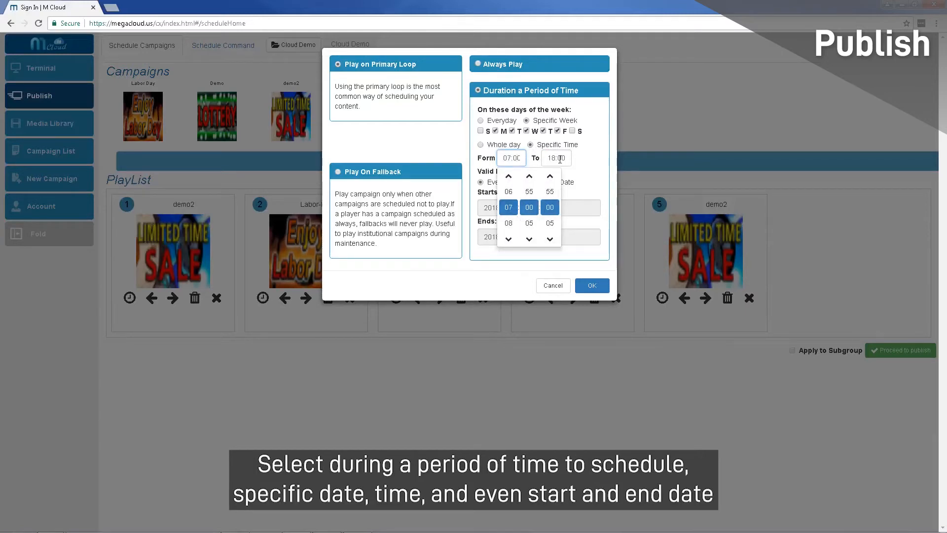
{"action": "left_click", "coordinate": [560, 158]}
{"action": "left_click", "coordinate": [553, 223]}
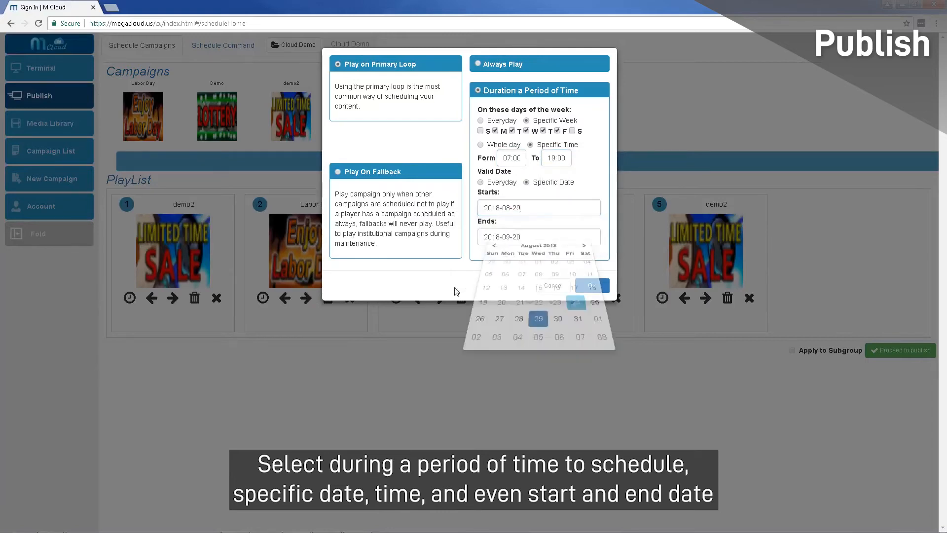
{"action": "left_click", "coordinate": [592, 286]}
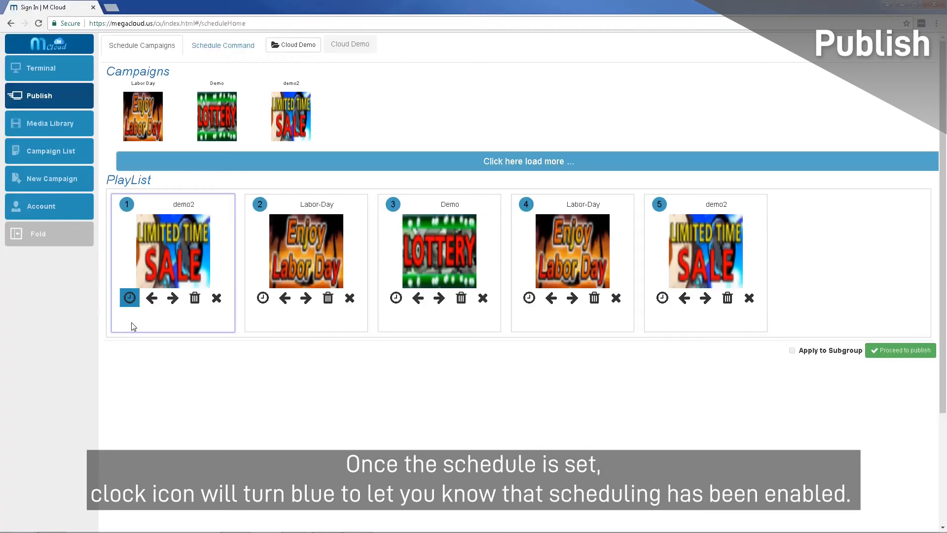
Step: Publish the playlist to the Cloud Demo group
{"action": "left_click", "coordinate": [901, 351]}
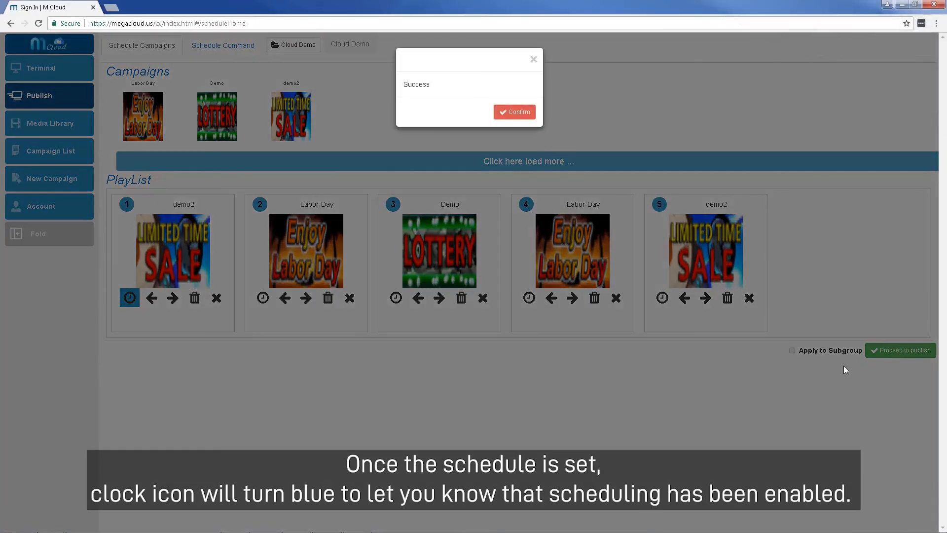